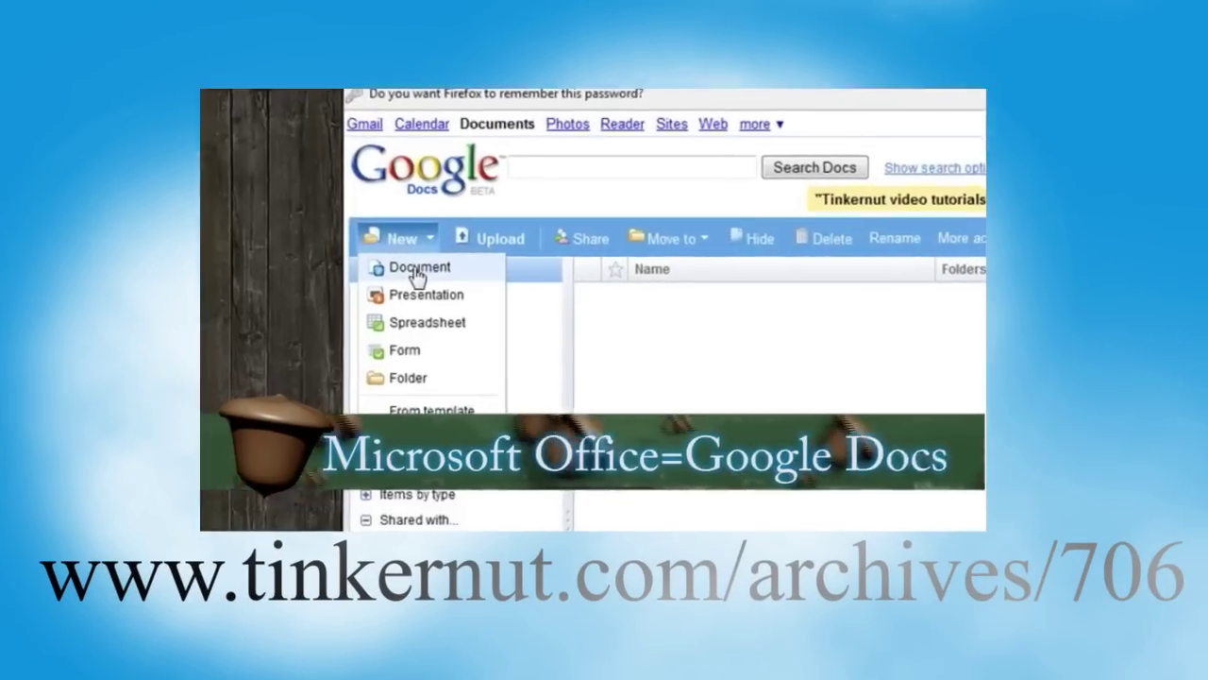
{"action": "left_click", "coordinate": [58, 125]}
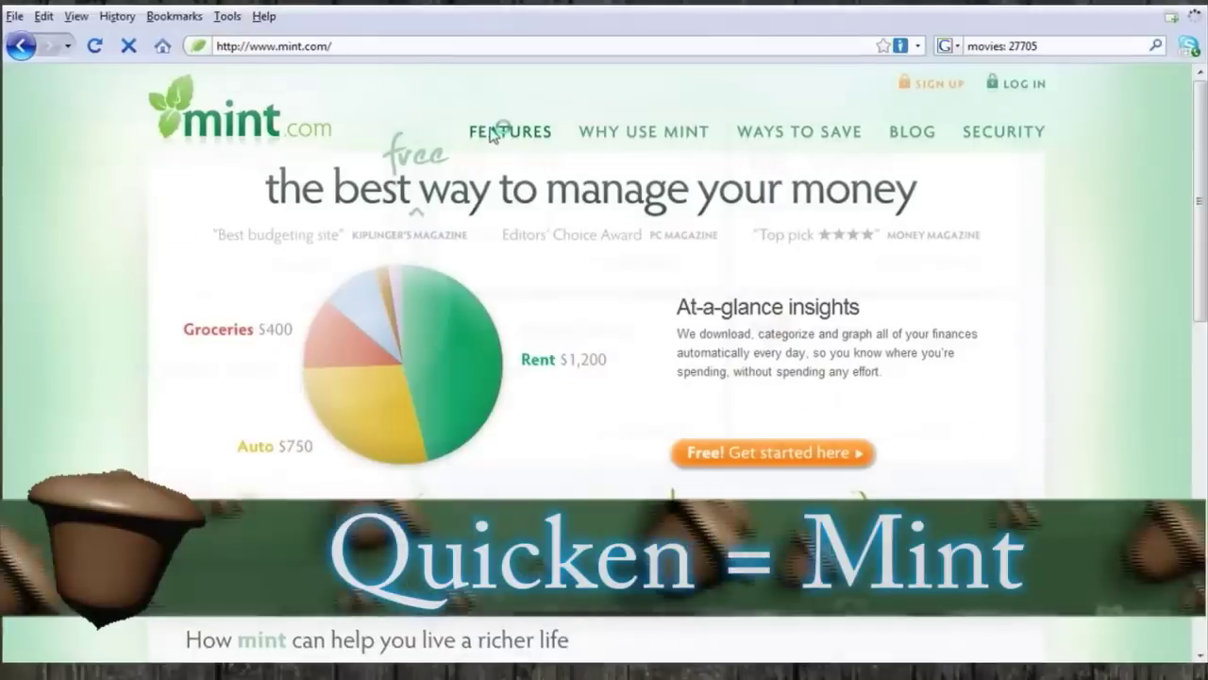
{"action": "left_click", "coordinate": [491, 127]}
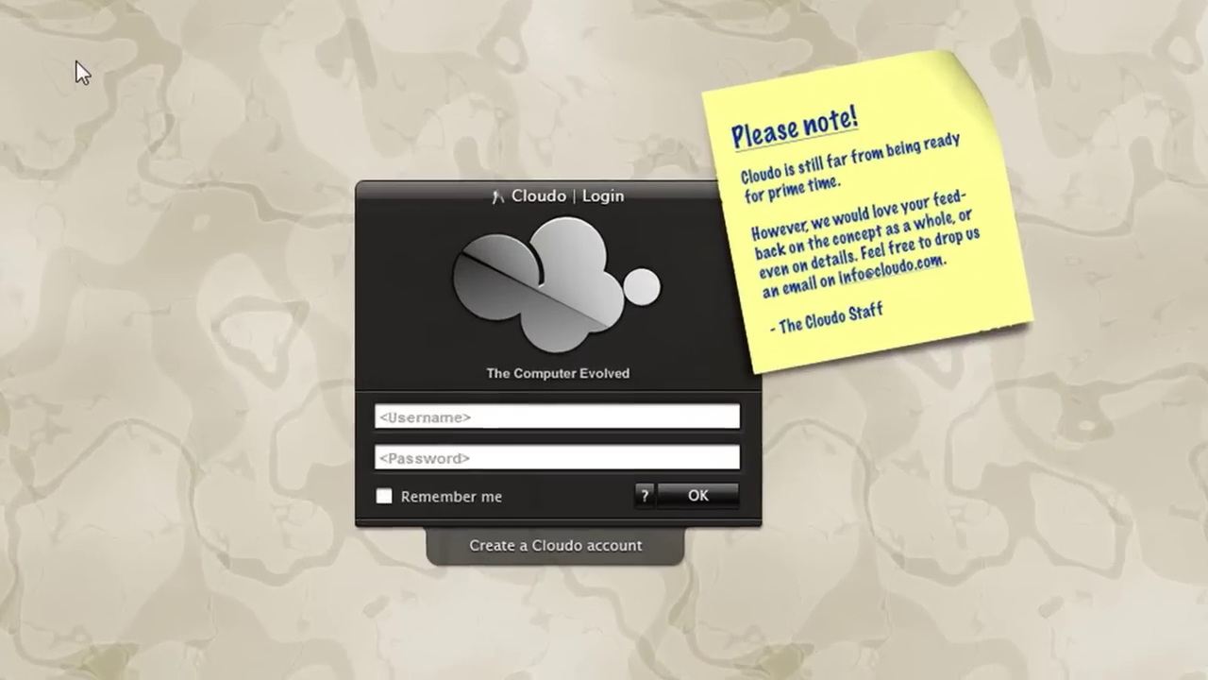
- Log in to Cloudo with the account password and close the welcome window
{"action": "type", "text": "******"}
{"action": "key", "text": "Return"}
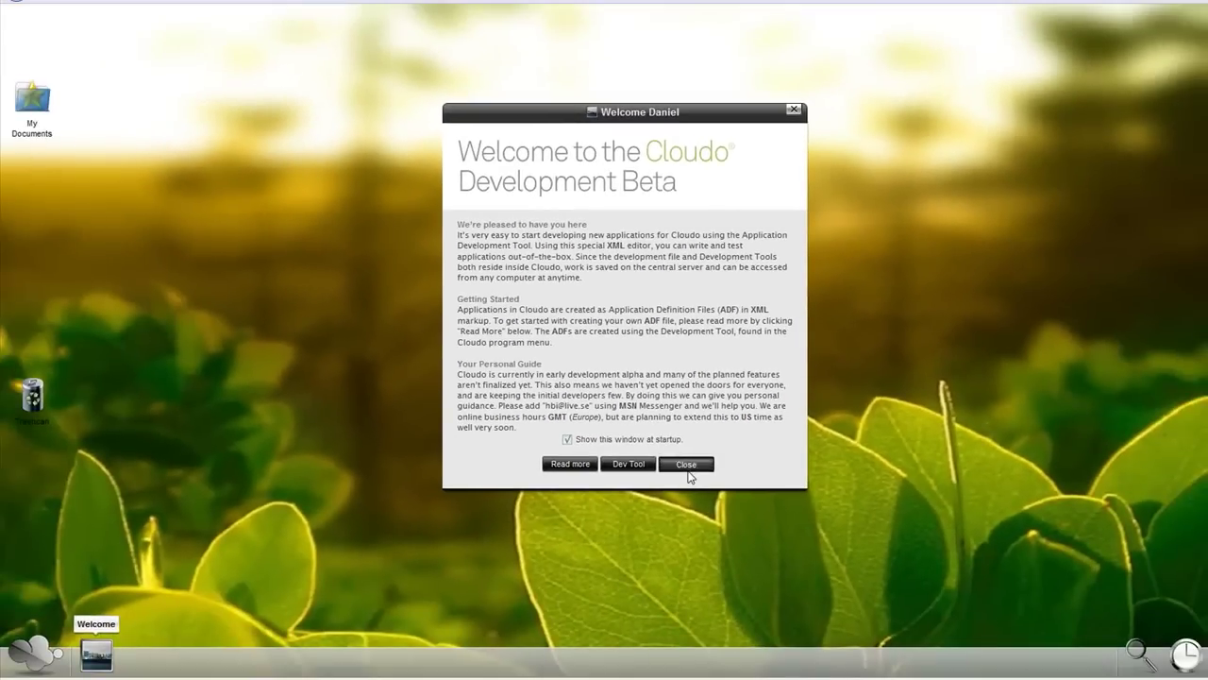
{"action": "left_click", "coordinate": [687, 471]}
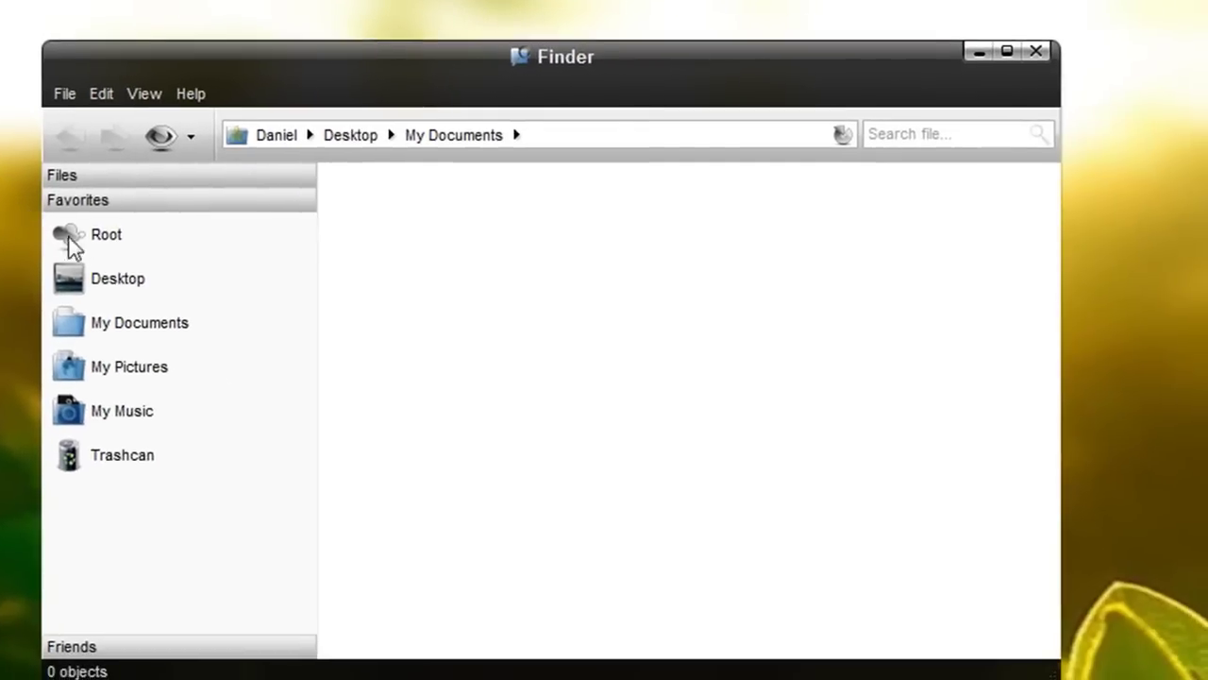
- Upload toby.png from the local Pictures library into Cloudo's My Pictures folder
{"action": "right_click", "coordinate": [354, 250]}
{"action": "mouse_move", "coordinate": [407, 269]}
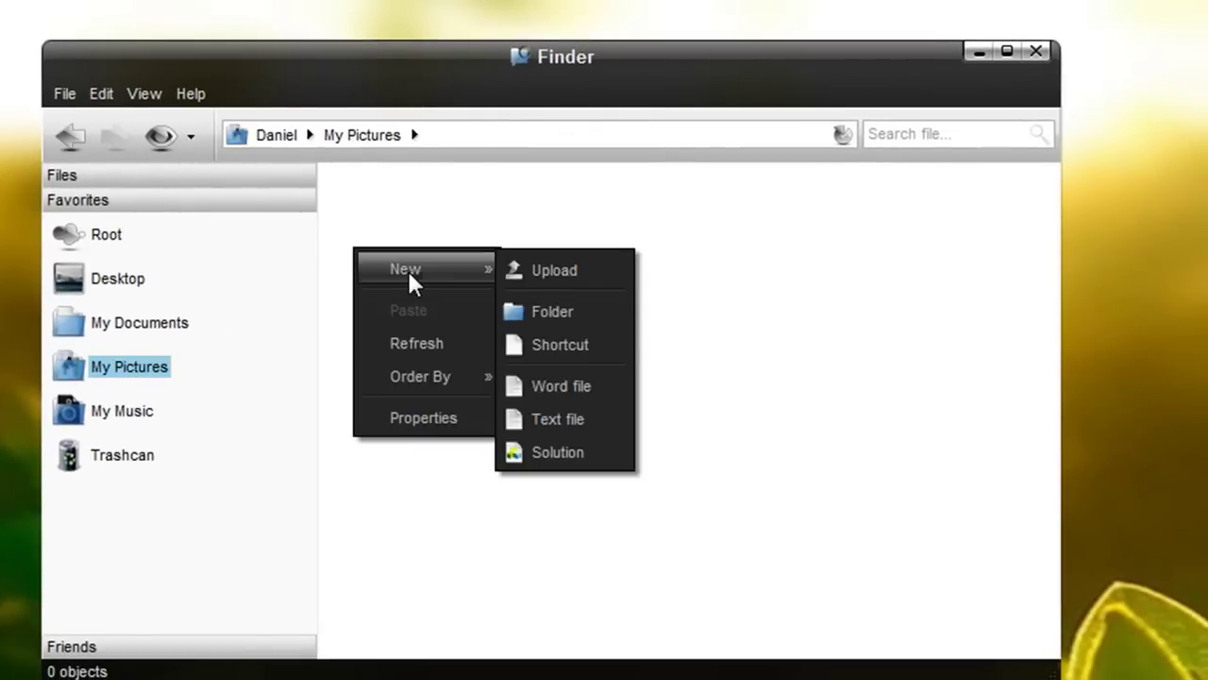
{"action": "left_click", "coordinate": [554, 274]}
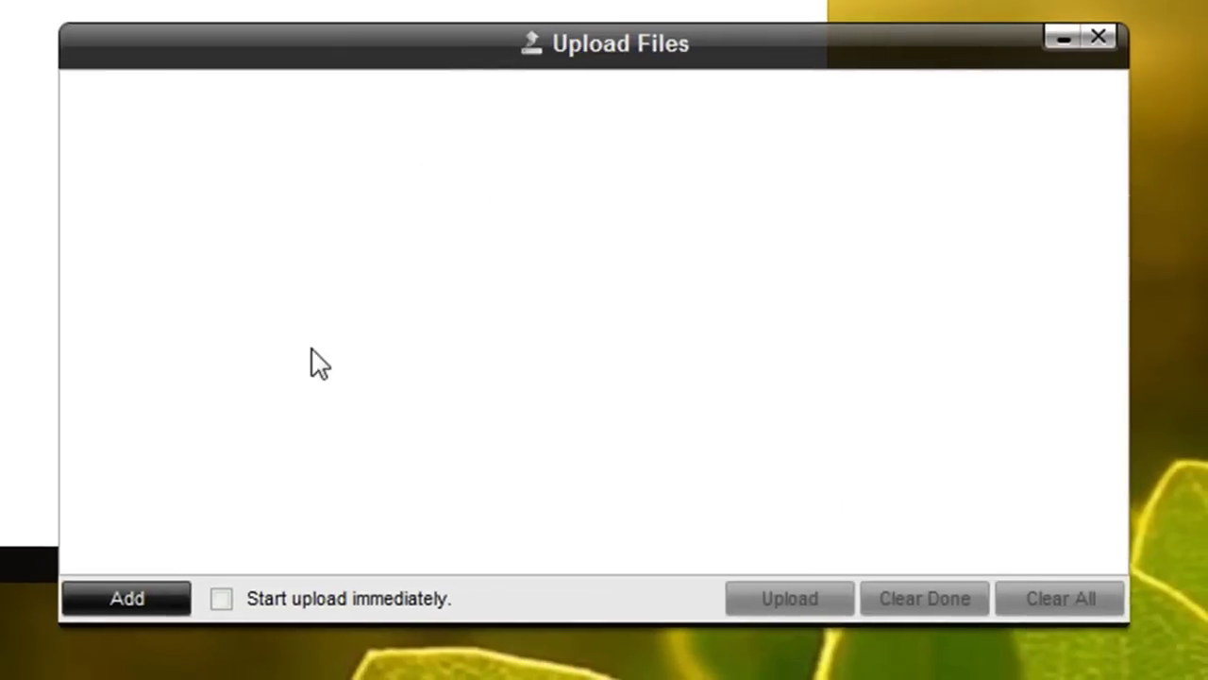
{"action": "left_click", "coordinate": [128, 604]}
{"action": "left_click", "coordinate": [794, 208]}
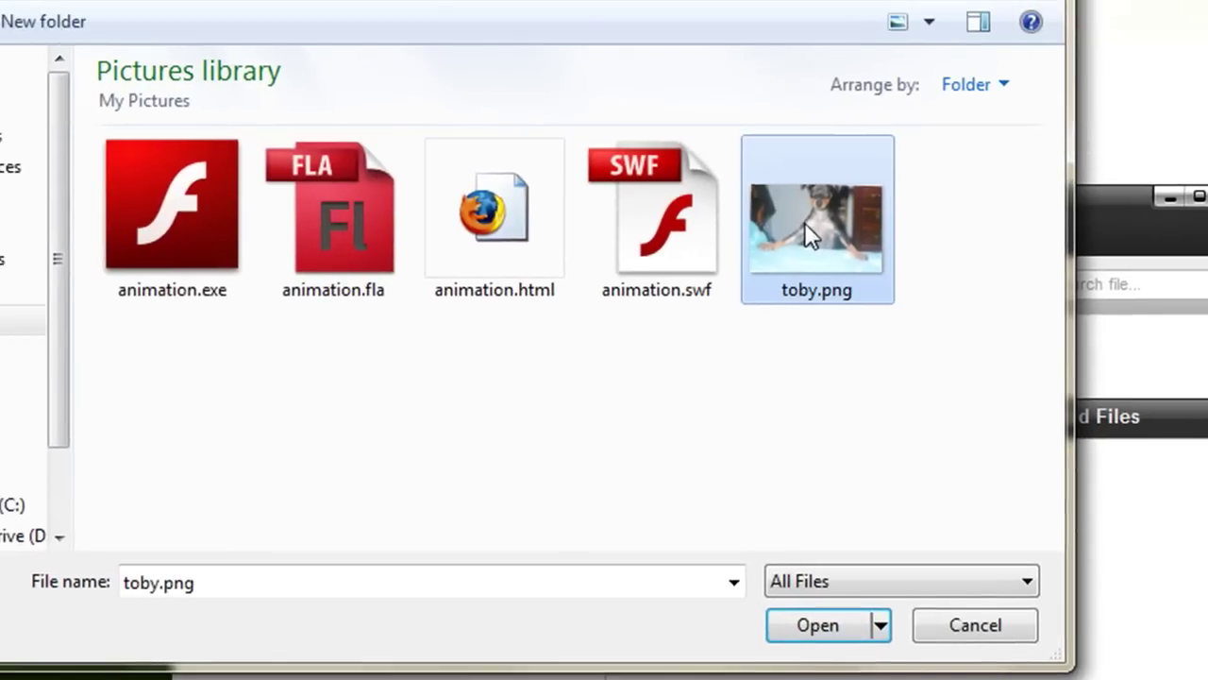
{"action": "left_click", "coordinate": [824, 630]}
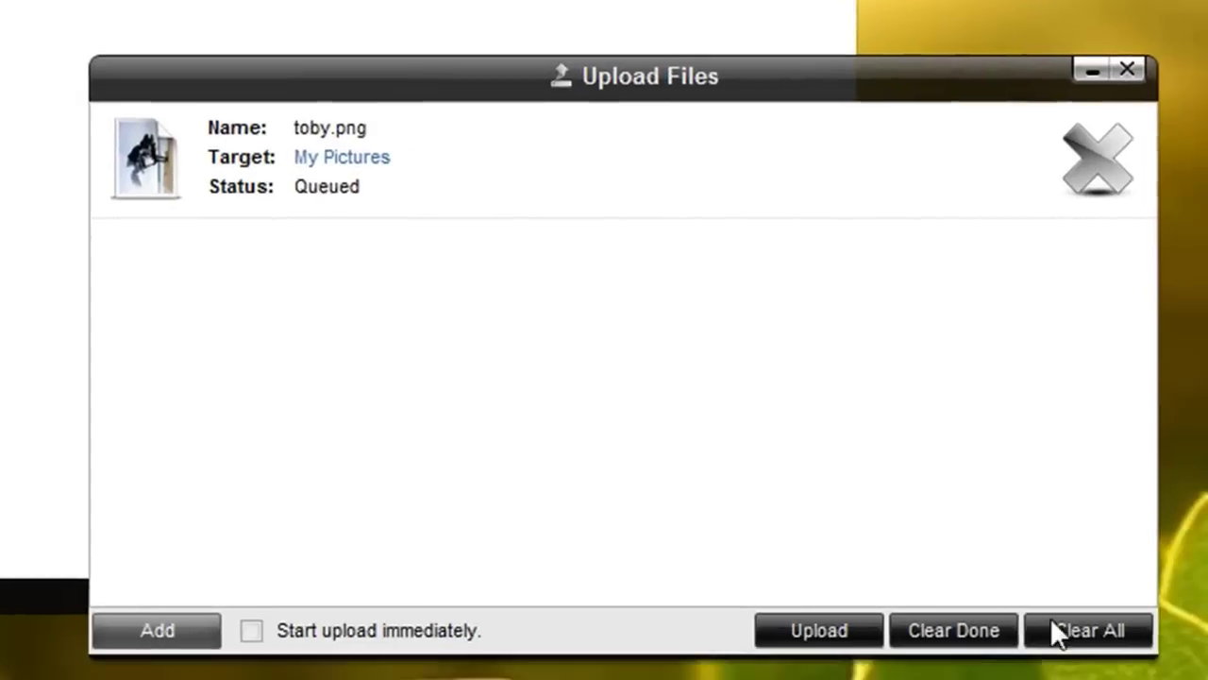
{"action": "left_click", "coordinate": [783, 612]}
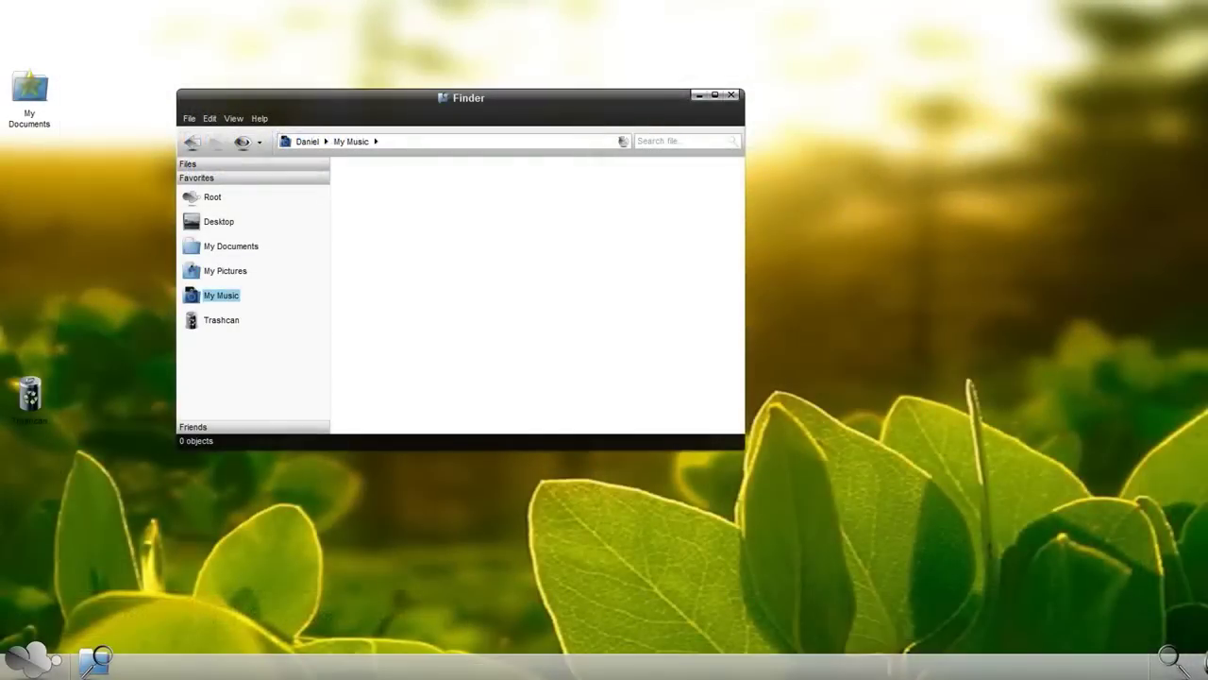
- Open the Dev-tool and run the default New Solution "Hello World!" application
{"action": "left_click", "coordinate": [23, 663]}
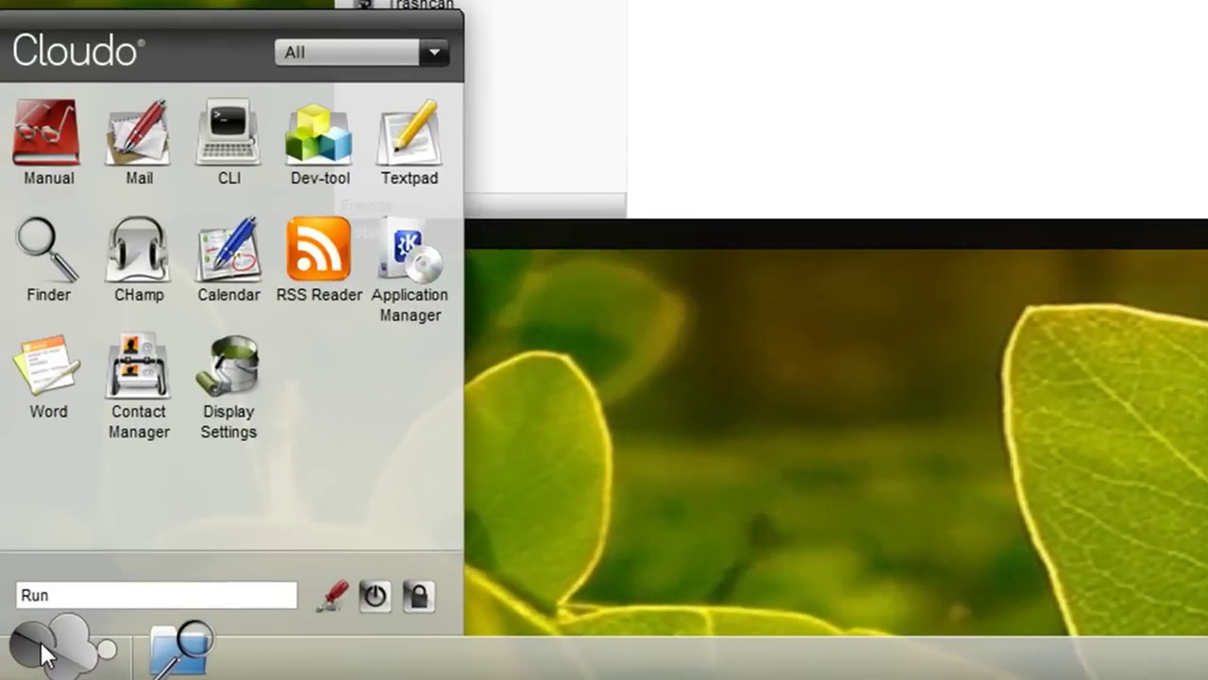
{"action": "left_click", "coordinate": [325, 151]}
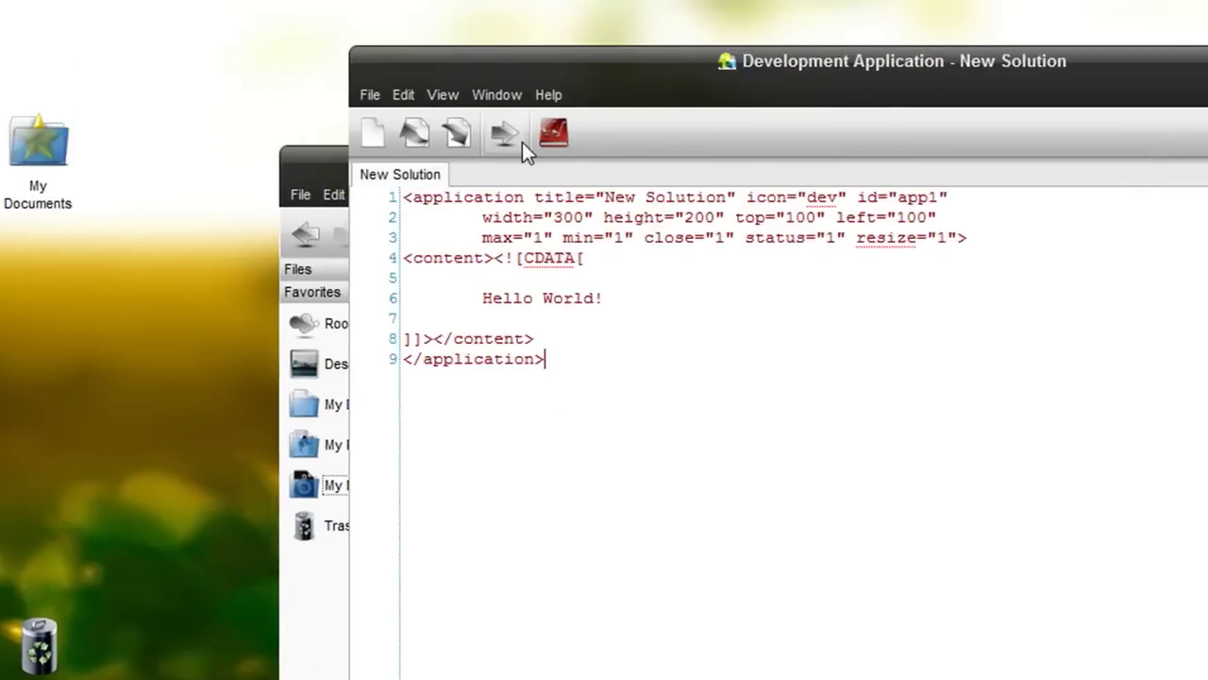
{"action": "left_click", "coordinate": [512, 133]}
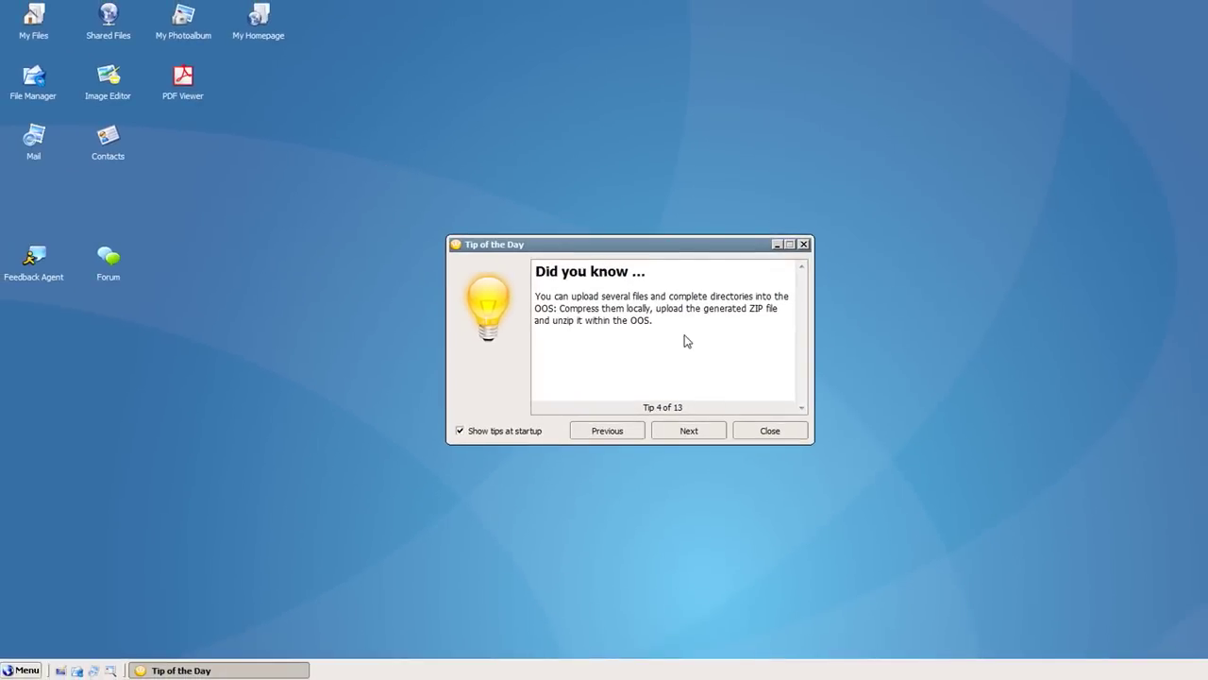
- Dismiss the Tip of the Day in iCUBE Online OS and open the My Files folder in the File Manager
{"action": "left_click", "coordinate": [768, 430]}
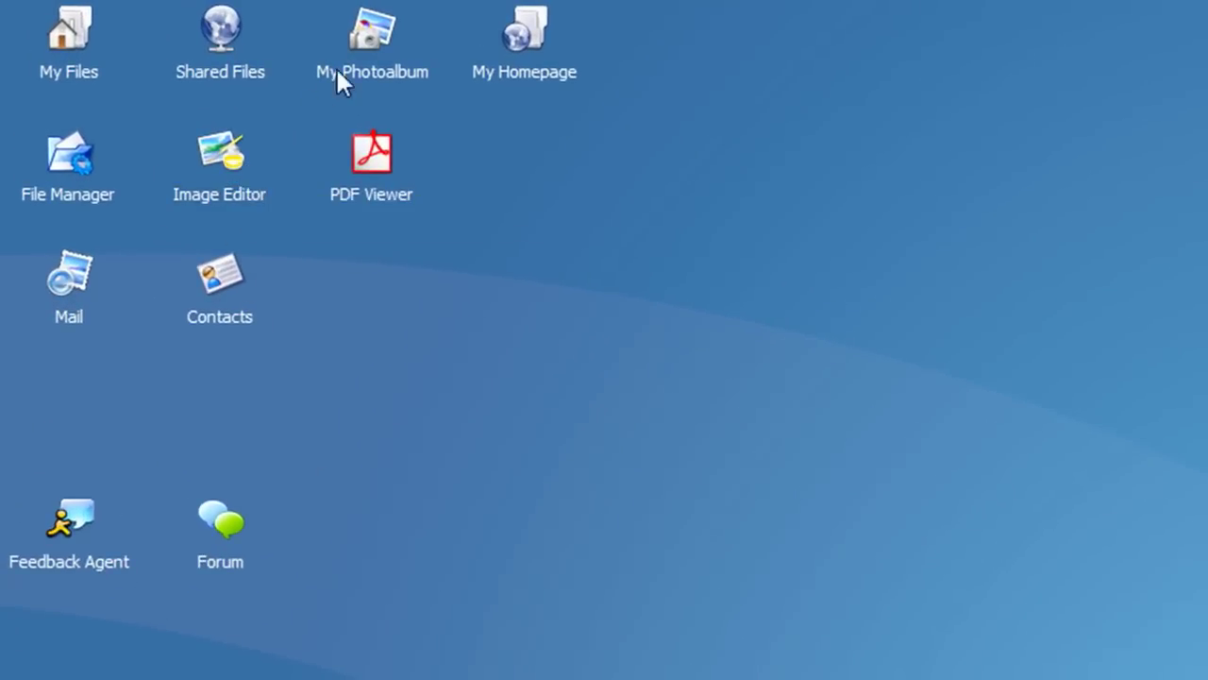
{"action": "double_click", "coordinate": [60, 155]}
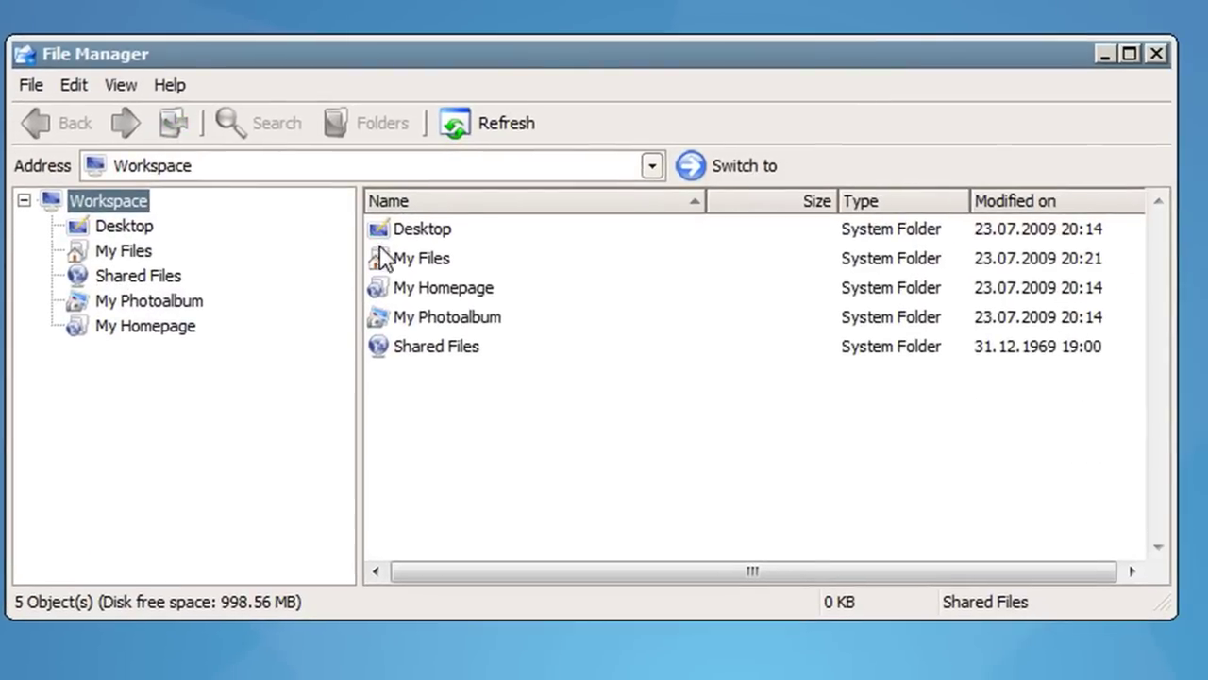
{"action": "double_click", "coordinate": [417, 255]}
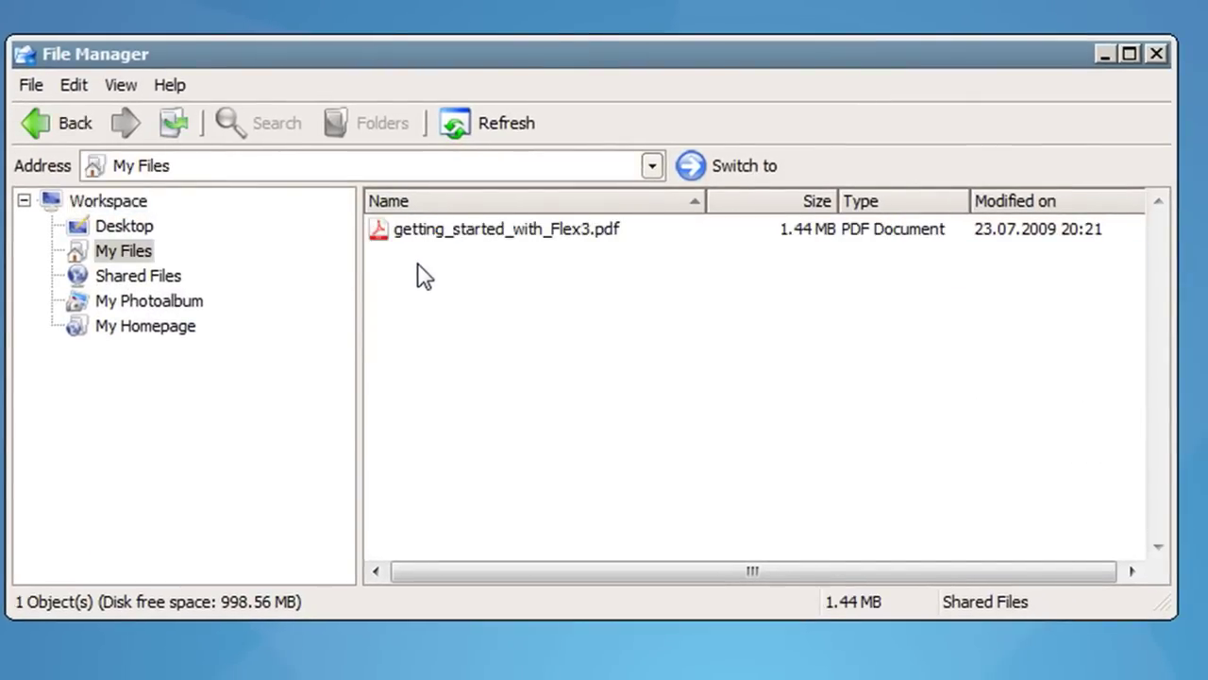
- Upload a file from the local Pictures library to My Files and close the Upload Manager
{"action": "right_click", "coordinate": [423, 276]}
{"action": "left_click", "coordinate": [464, 308]}
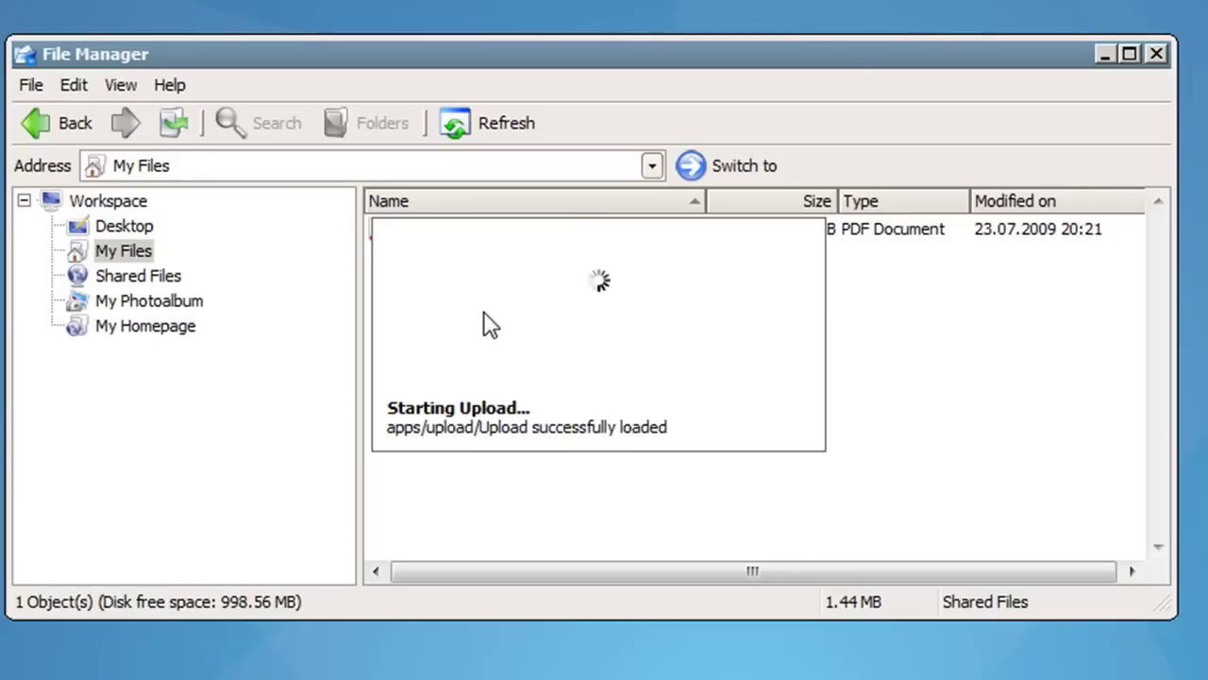
{"action": "left_click", "coordinate": [693, 342]}
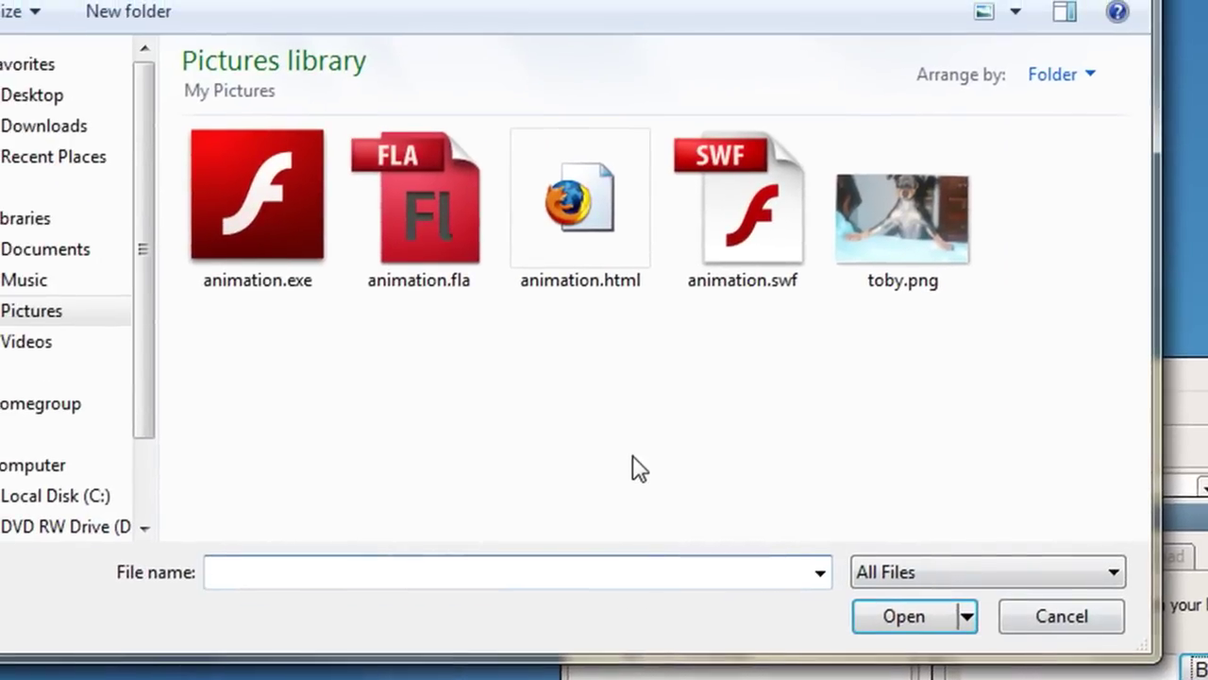
{"action": "left_click", "coordinate": [619, 282]}
{"action": "left_click", "coordinate": [891, 625]}
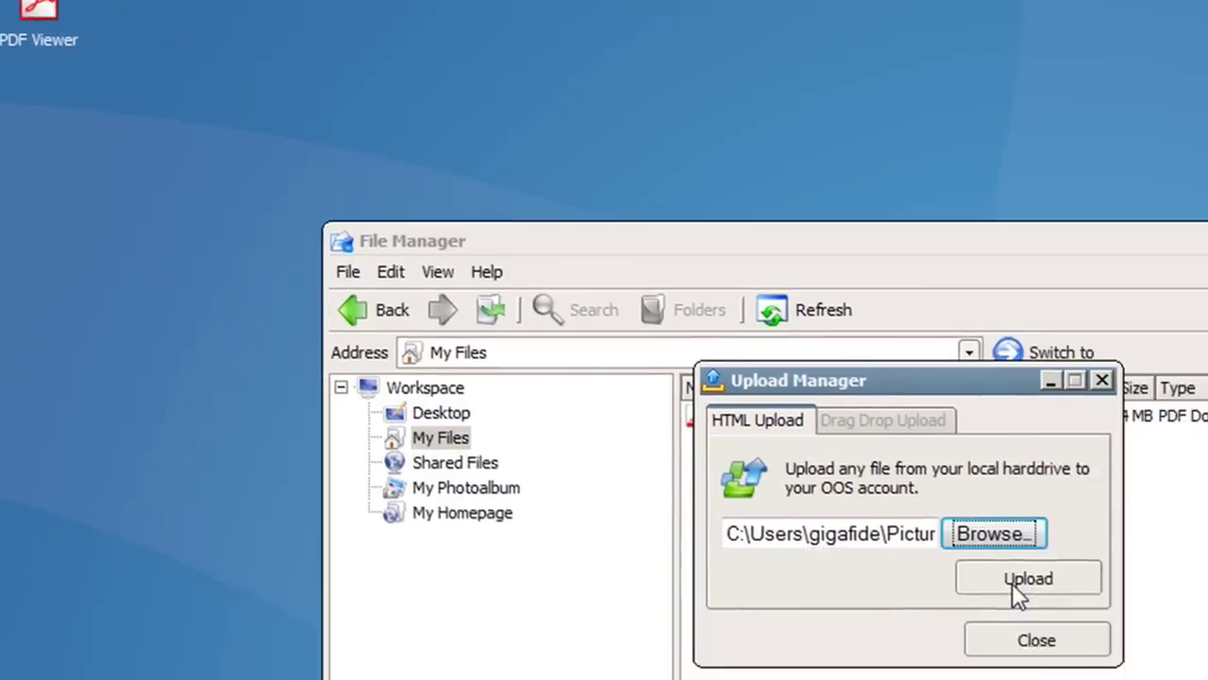
{"action": "left_click", "coordinate": [1012, 580]}
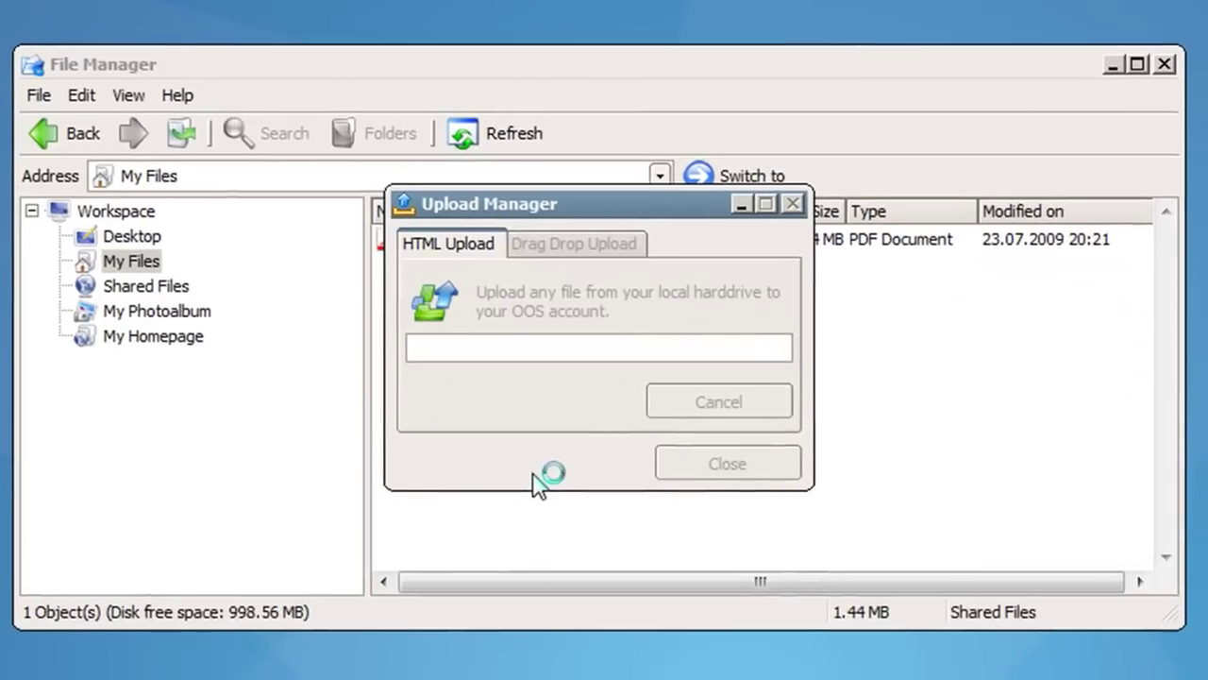
{"action": "left_click", "coordinate": [700, 472]}
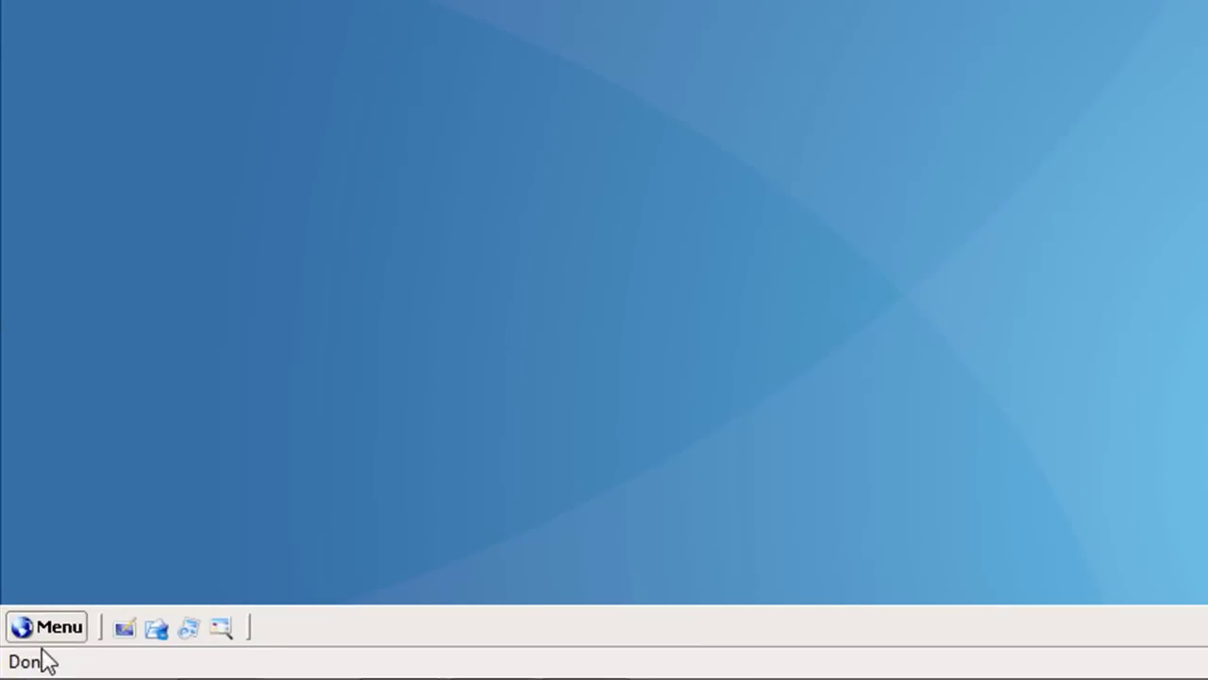
- Launch Super Mario Bros. from the installed games and start playing
{"action": "left_click", "coordinate": [52, 629]}
{"action": "mouse_move", "coordinate": [189, 365]}
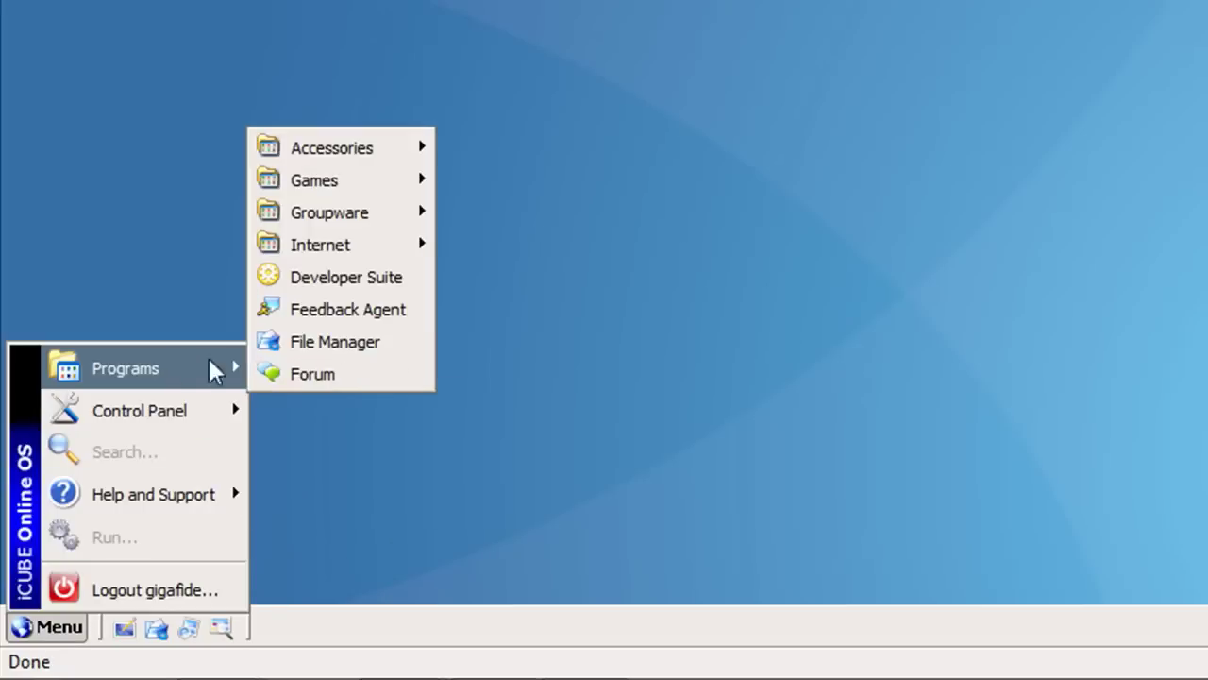
{"action": "mouse_move", "coordinate": [401, 194]}
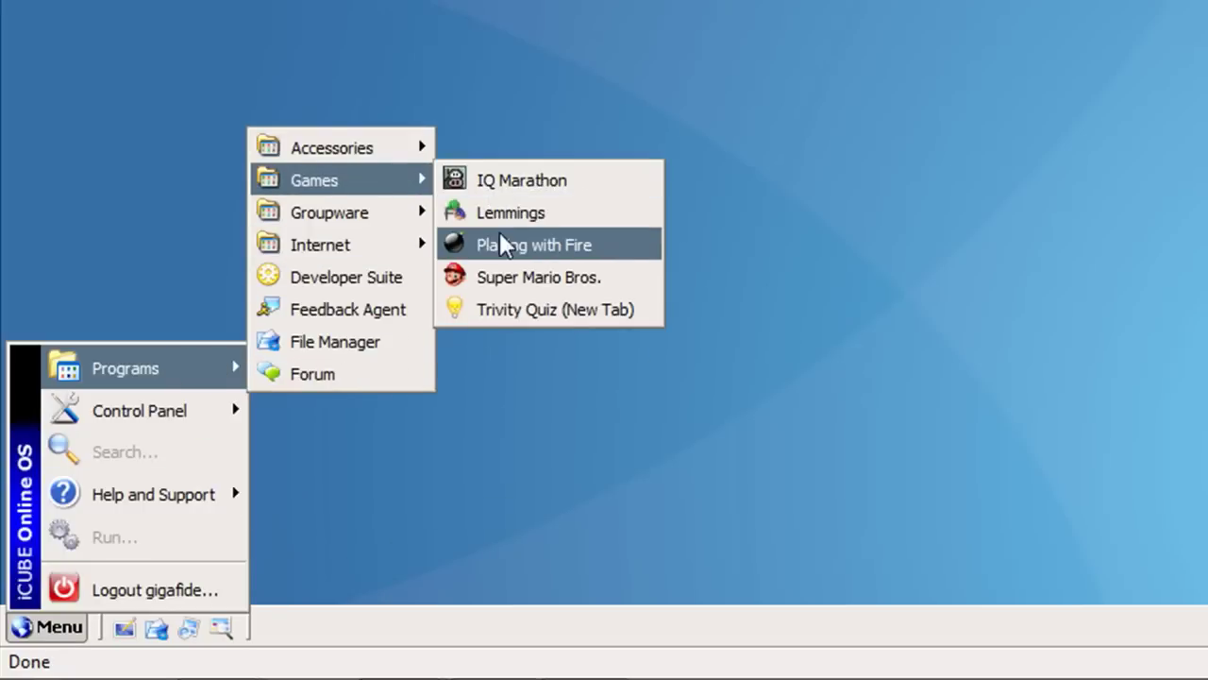
{"action": "left_click", "coordinate": [523, 274]}
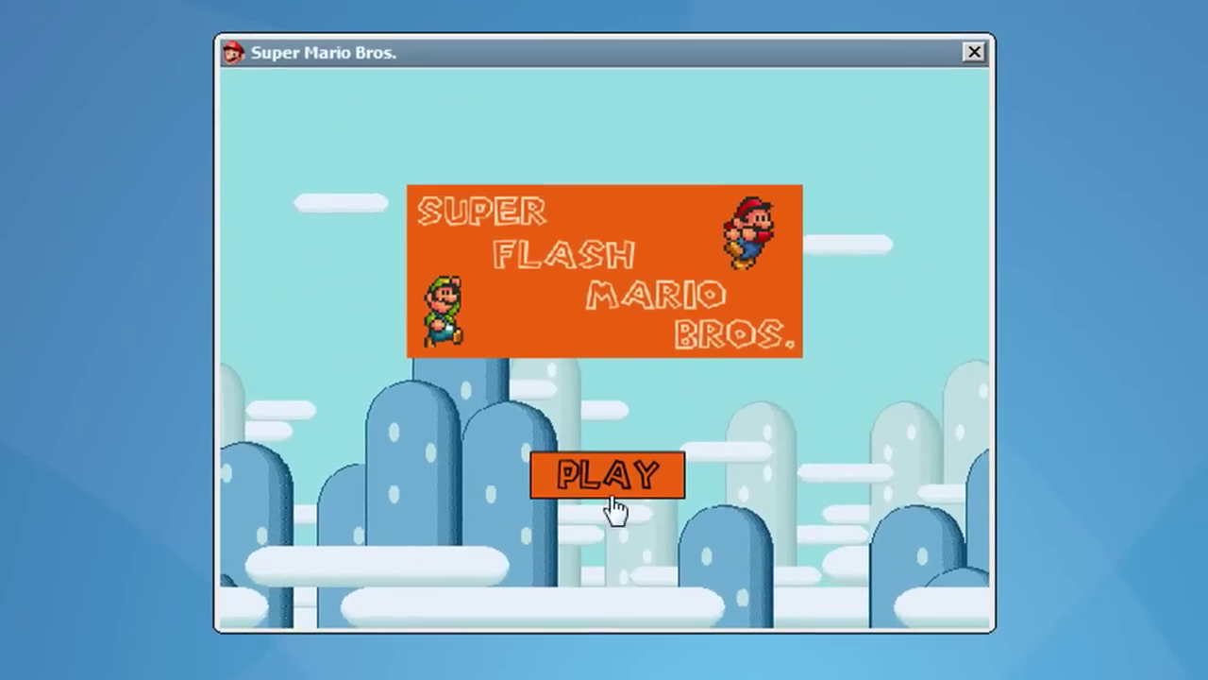
{"action": "left_click", "coordinate": [610, 498]}
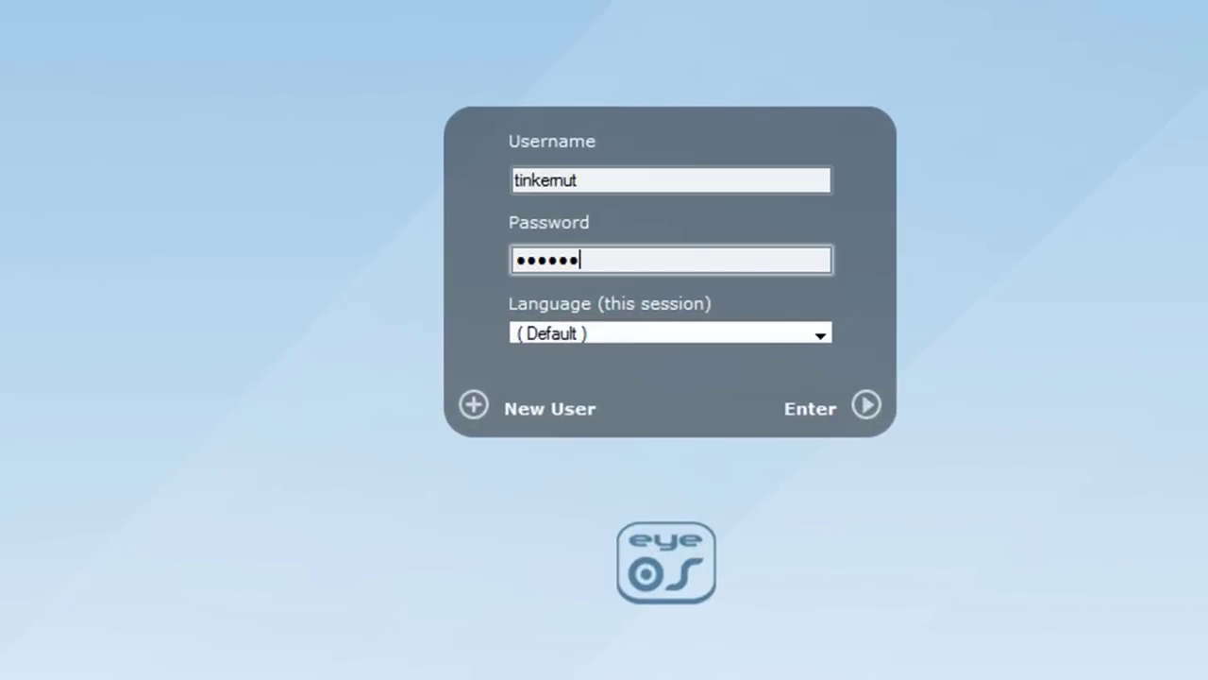
- Submit the filled-in eyeOS login, view a blank sheet in the Spreadsheet application and close it
{"action": "key", "text": "Return"}
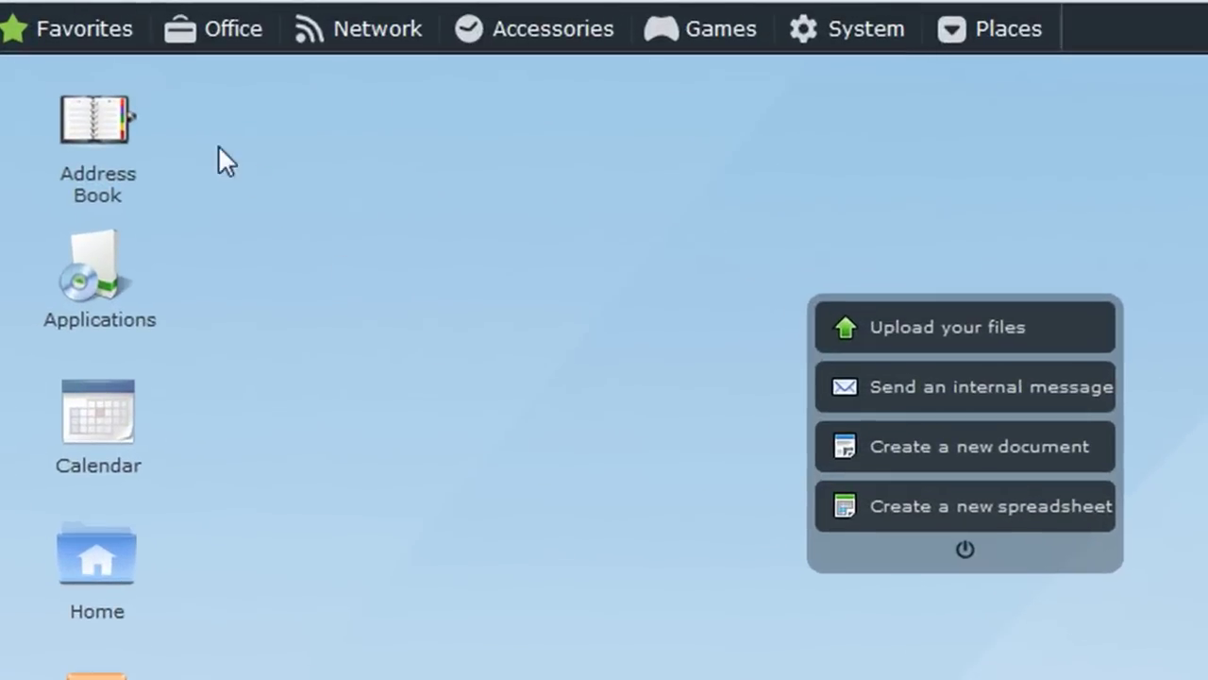
{"action": "left_click", "coordinate": [198, 38]}
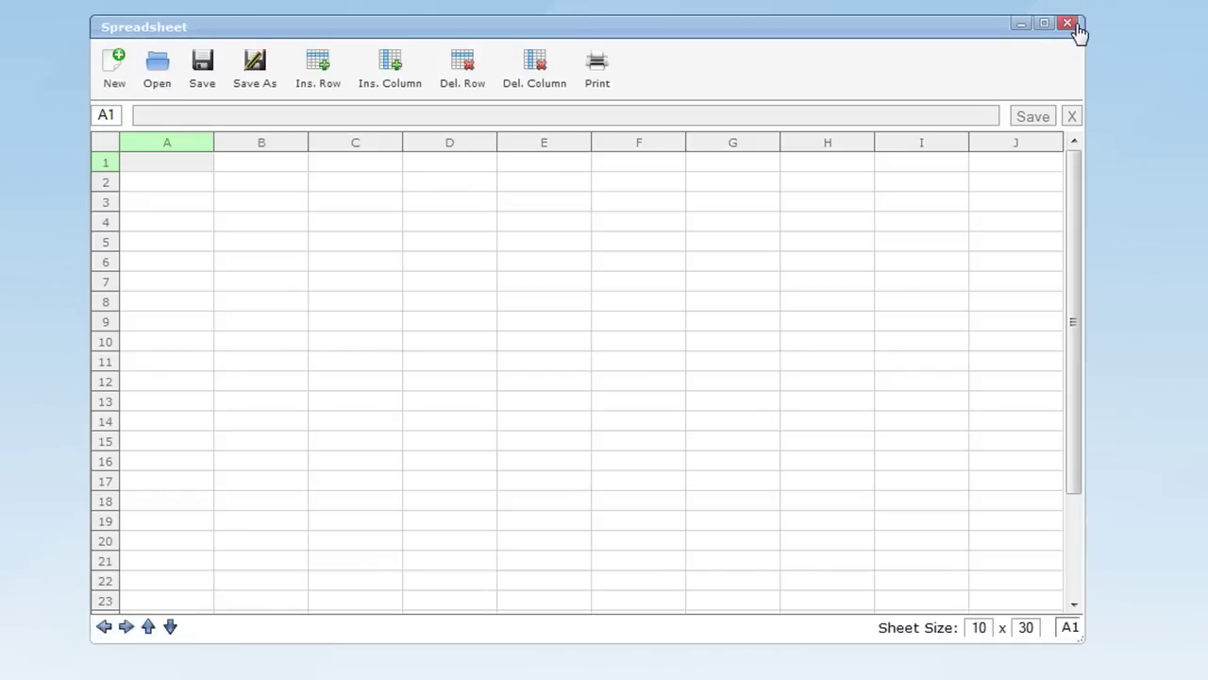
{"action": "left_click", "coordinate": [1068, 23]}
- Open the Word Processor to view its blank document, and close it
{"action": "left_click", "coordinate": [132, 11]}
{"action": "left_click", "coordinate": [148, 74]}
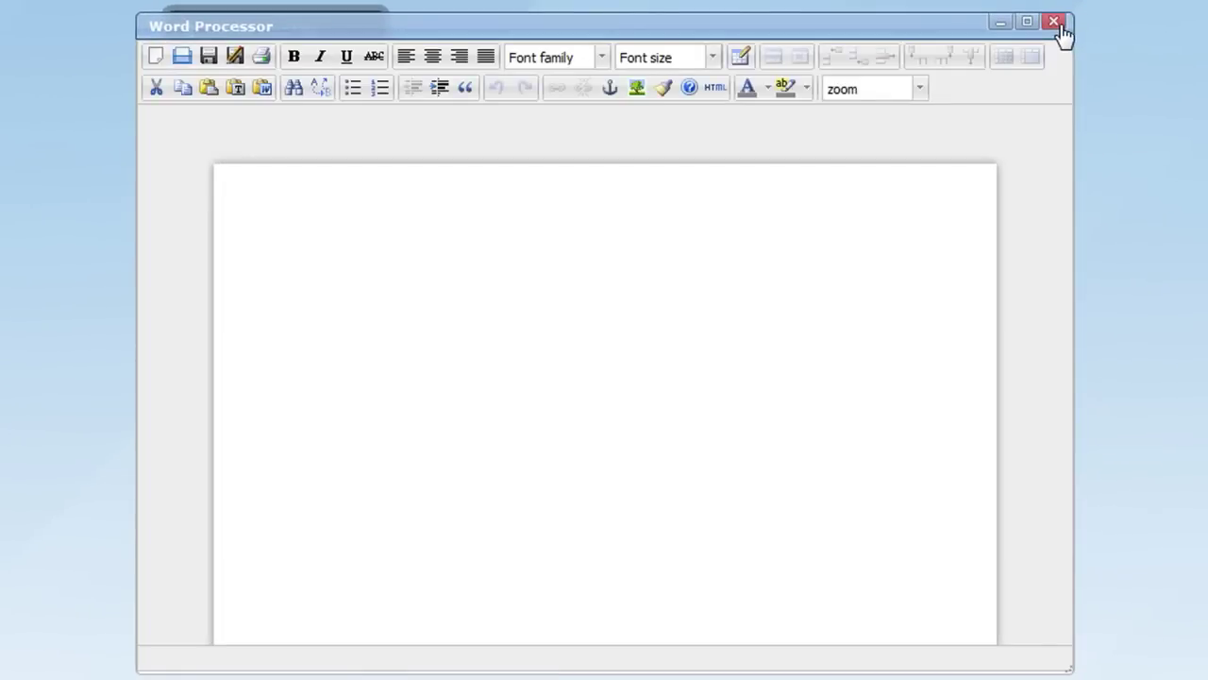
{"action": "left_click", "coordinate": [1054, 22]}
- Open the Applications collection from the desktop and look through the available eyeOS programs
{"action": "left_click", "coordinate": [192, 29]}
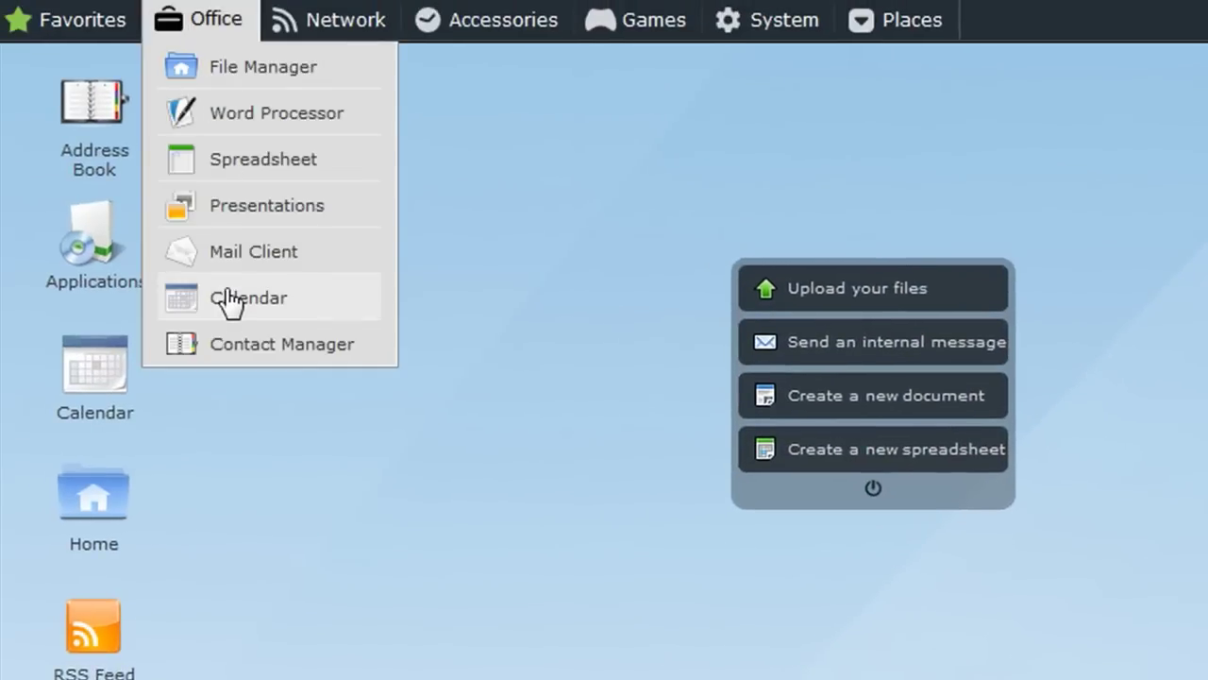
{"action": "double_click", "coordinate": [93, 247]}
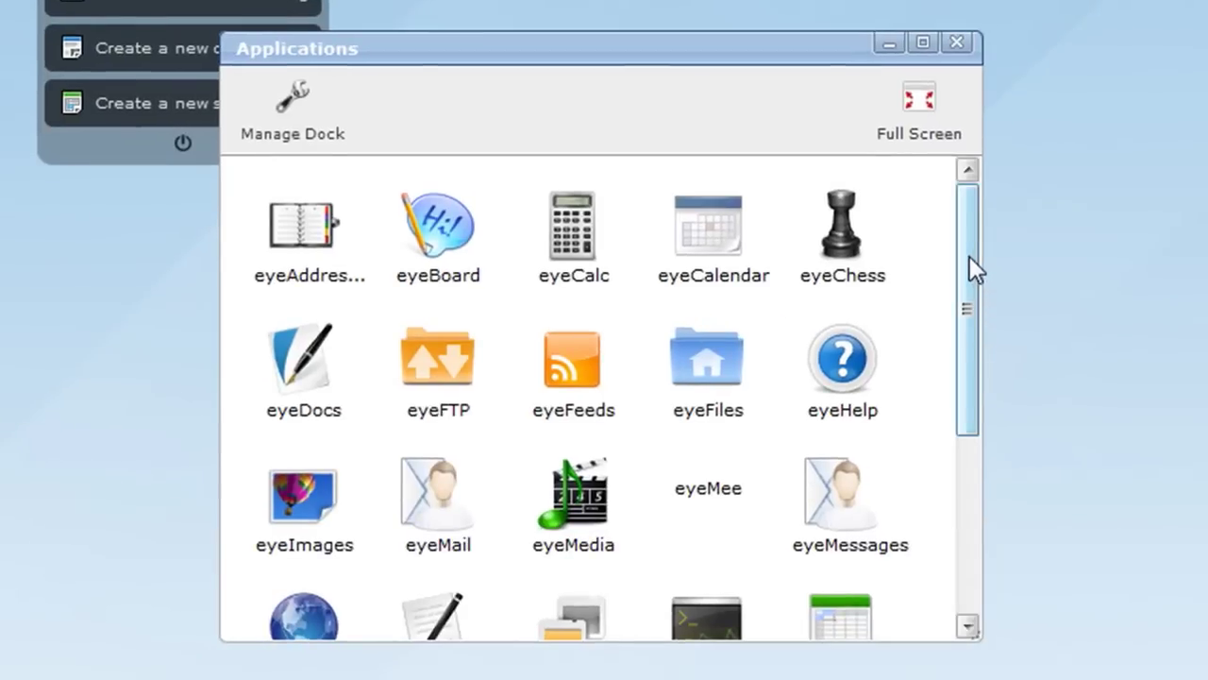
{"action": "left_click_drag", "start_coordinate": [970, 256], "coordinate": [983, 494]}
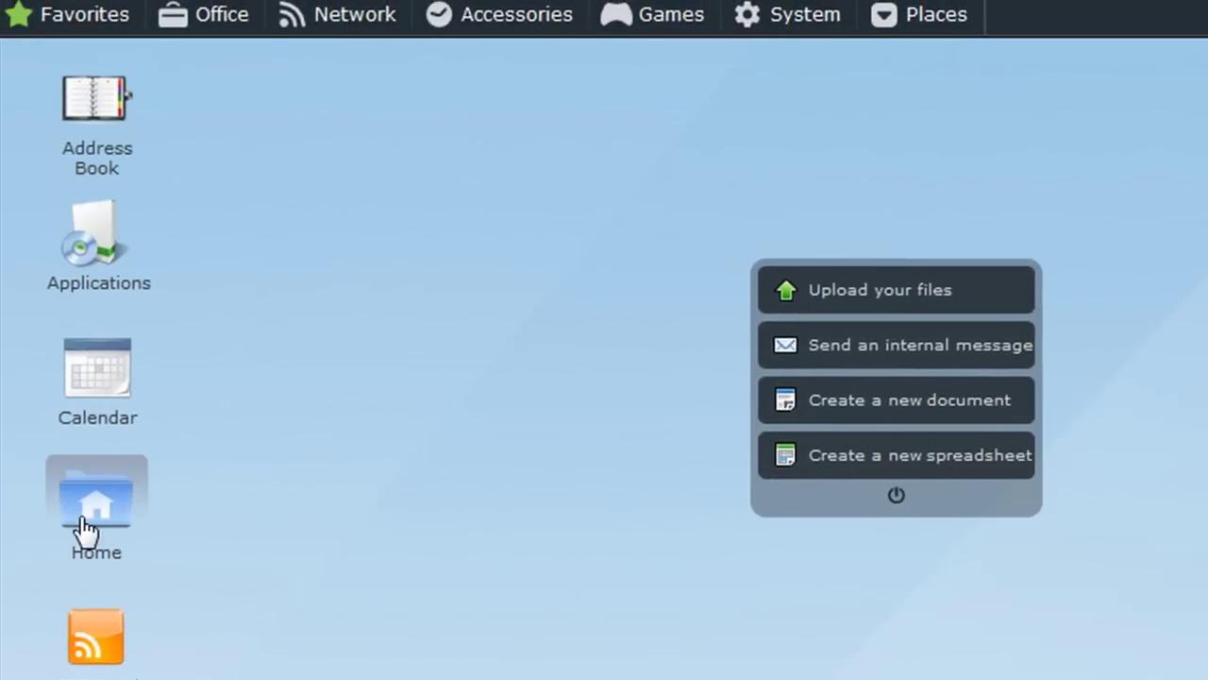
- Upload Koala.jpg to the eyeOS Home folder and close the upload window
{"action": "double_click", "coordinate": [83, 531]}
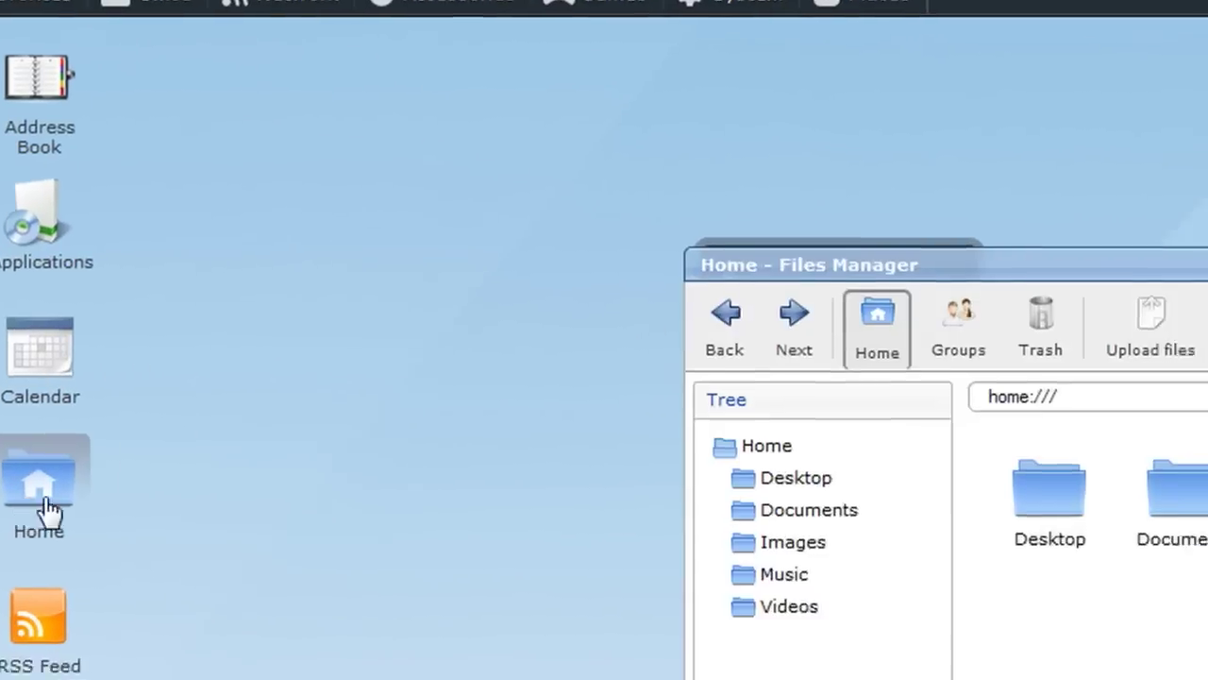
{"action": "right_click", "coordinate": [462, 395]}
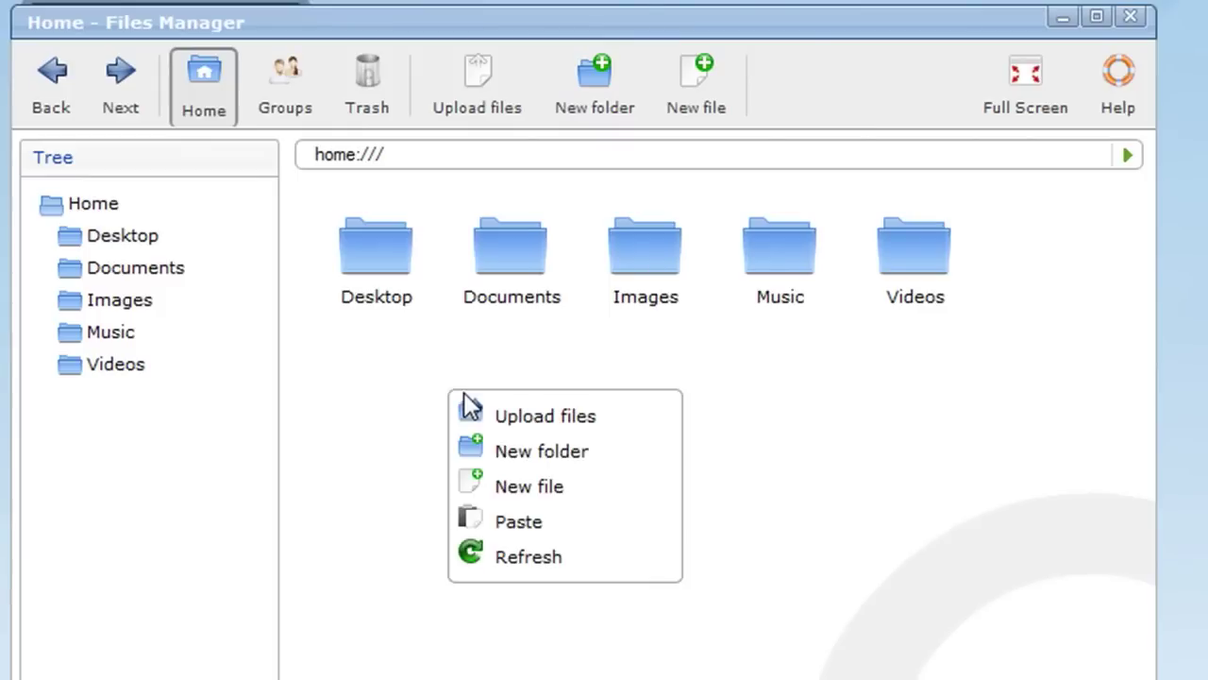
{"action": "left_click", "coordinate": [531, 418]}
{"action": "left_click", "coordinate": [890, 347]}
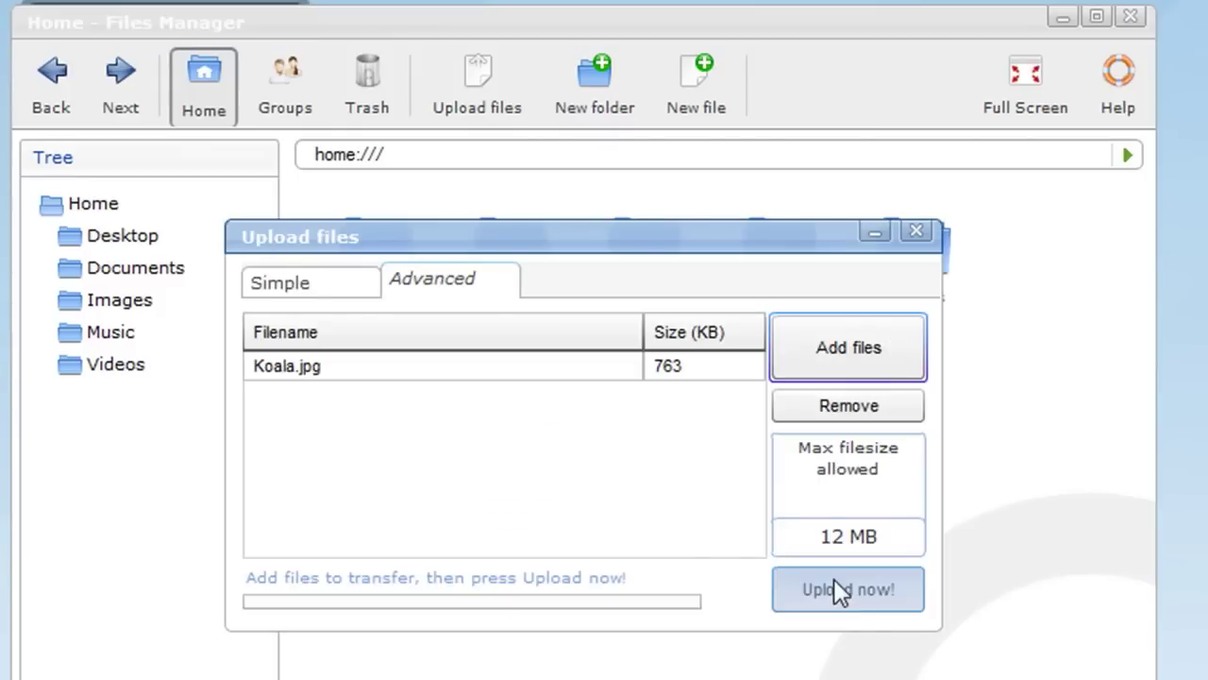
{"action": "left_click", "coordinate": [854, 590]}
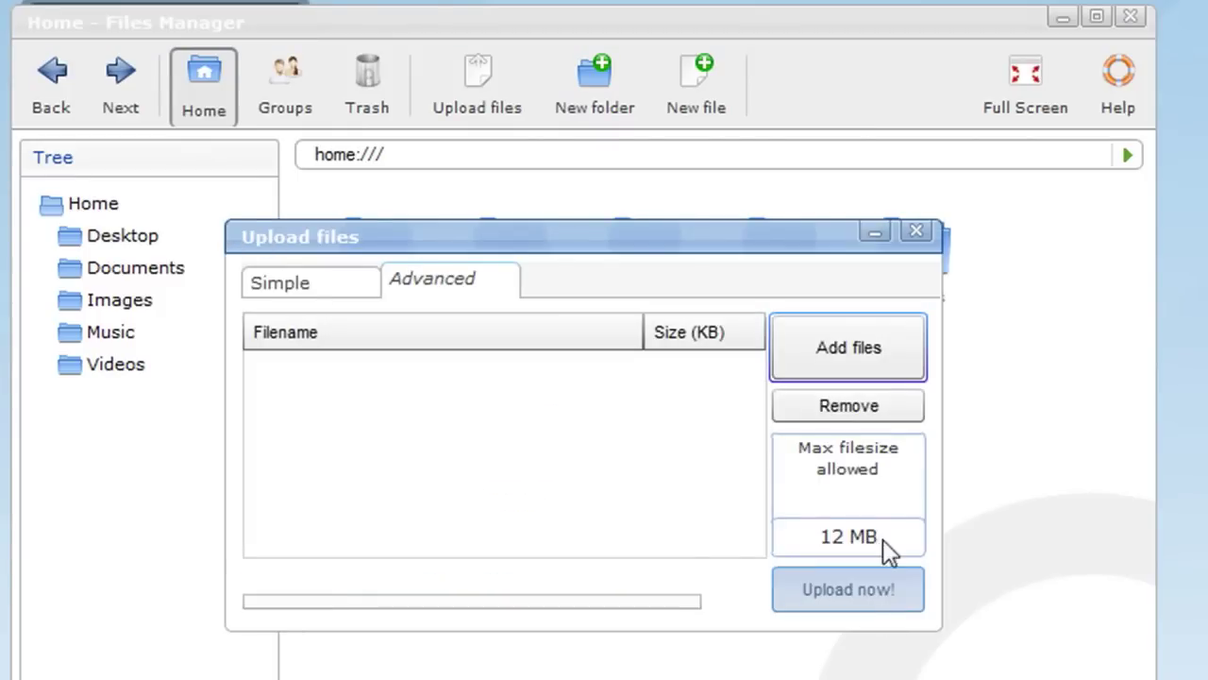
{"action": "left_click", "coordinate": [916, 232]}
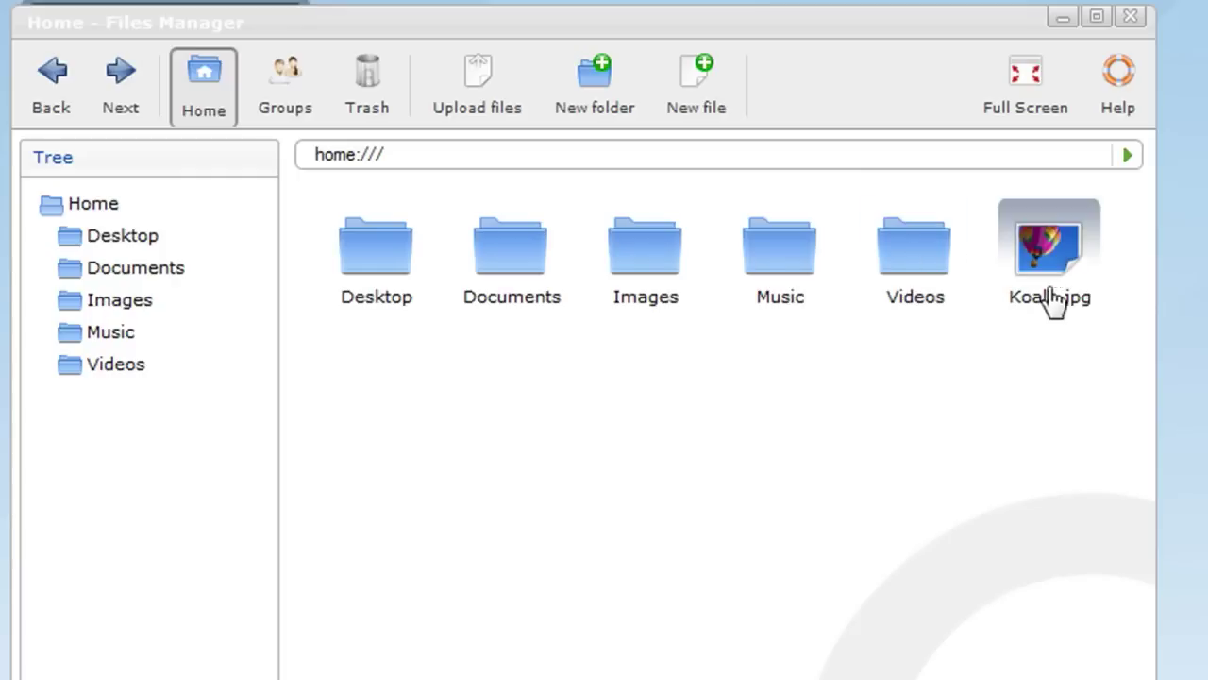
- Move Koala.jpg from the Home folder into the Images folder
{"action": "left_click_drag", "start_coordinate": [1073, 267], "coordinate": [616, 250]}
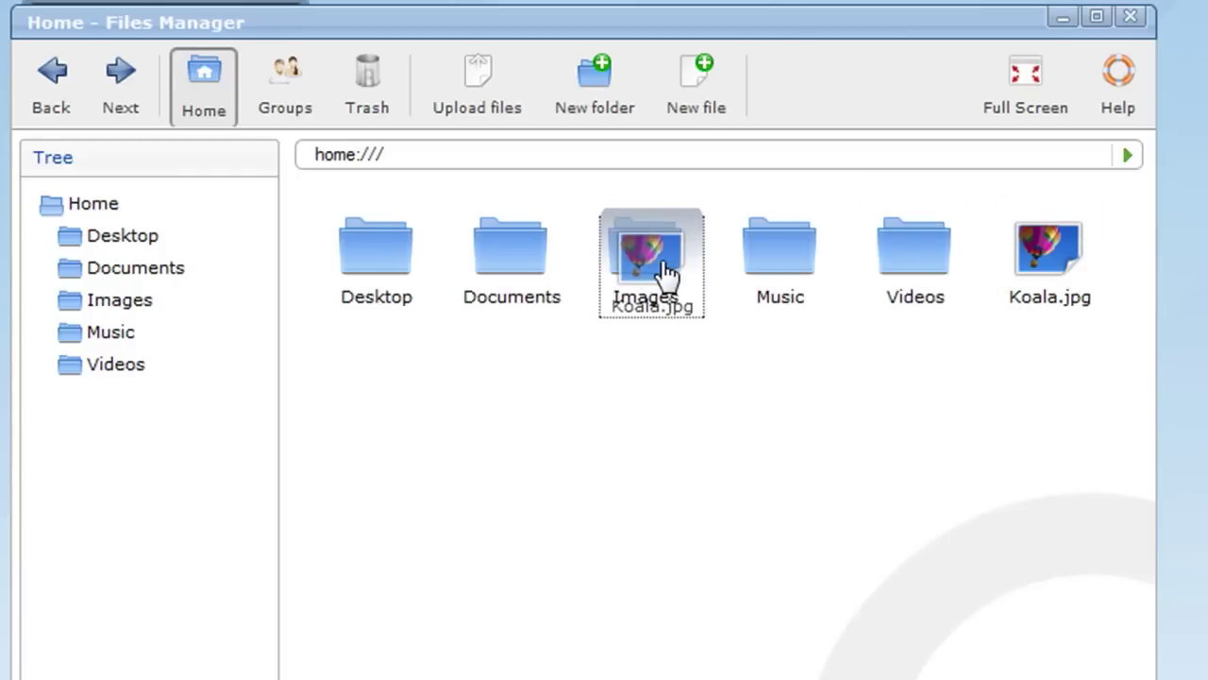
{"action": "left_click_drag", "start_coordinate": [665, 273], "coordinate": [666, 274]}
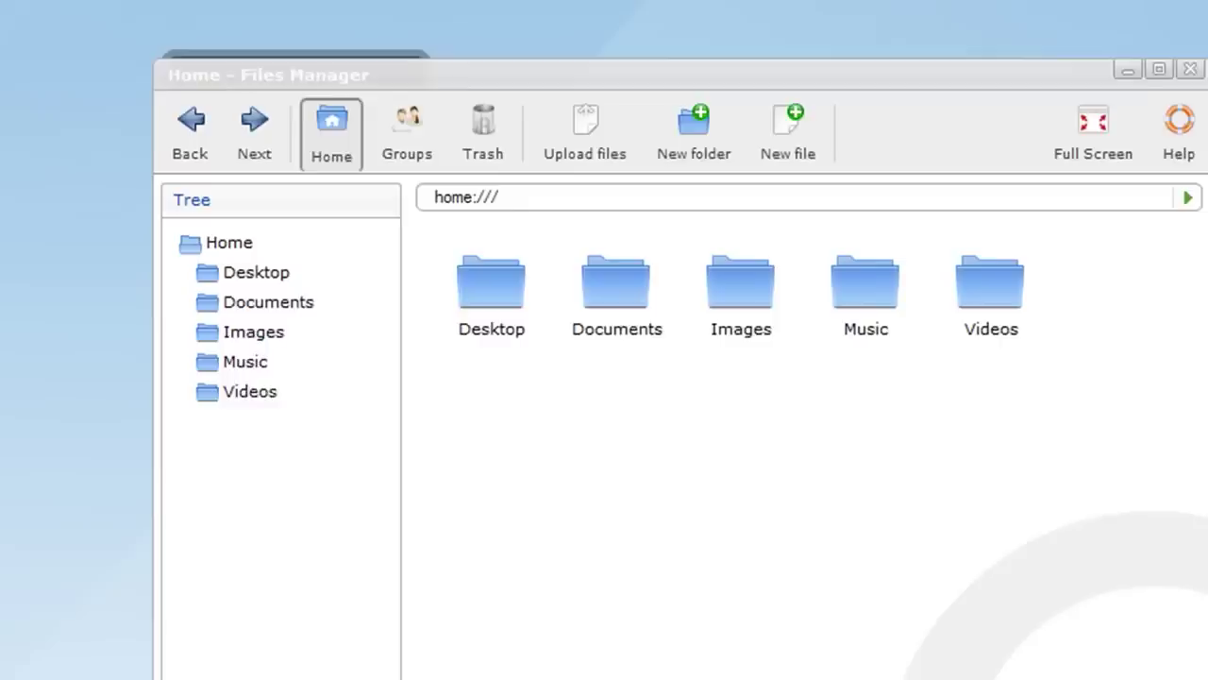
{"action": "left_click", "coordinate": [490, 19]}
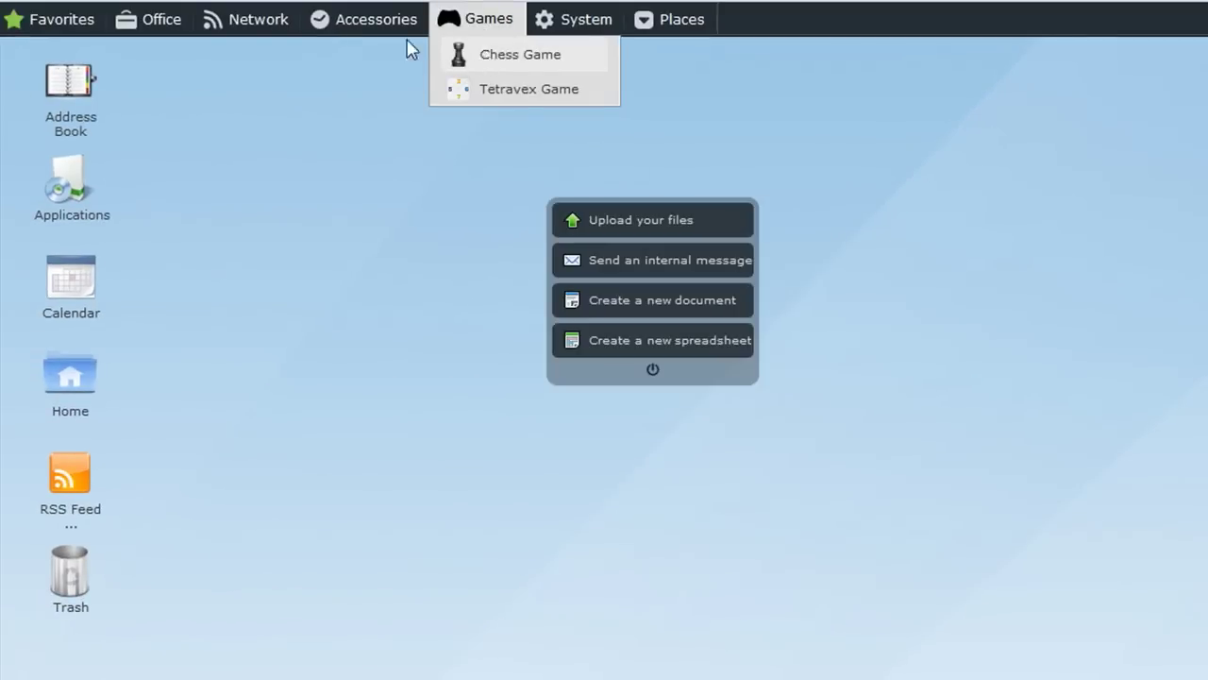
{"action": "mouse_move", "coordinate": [248, 31]}
{"action": "left_click", "coordinate": [272, 158]}
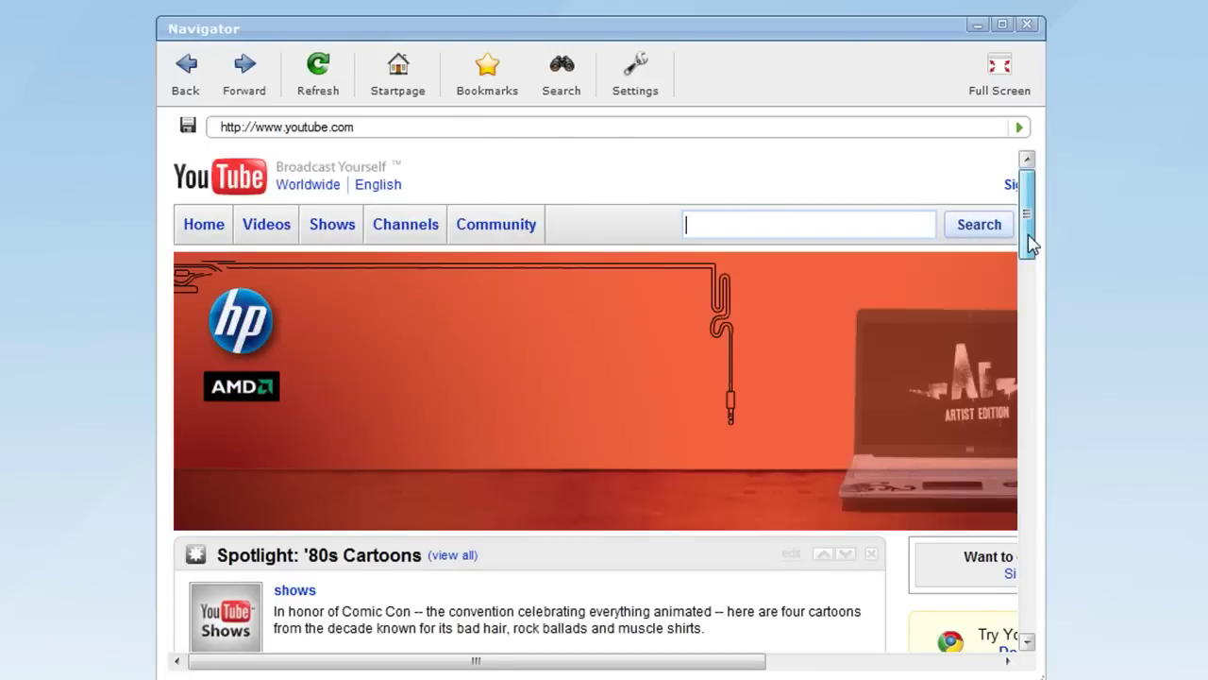
{"action": "left_click_drag", "start_coordinate": [1029, 242], "coordinate": [1041, 347]}
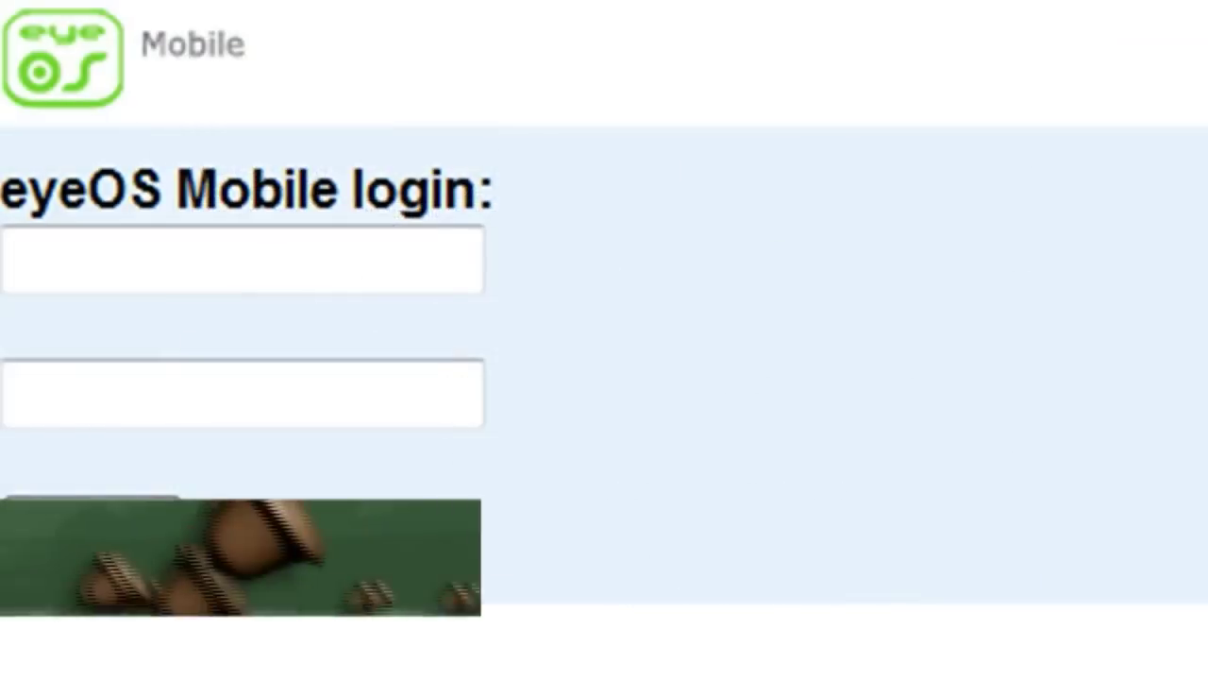
- Log in to eyeOS Mobile by entering the account username and password
{"action": "left_click", "coordinate": [286, 270]}
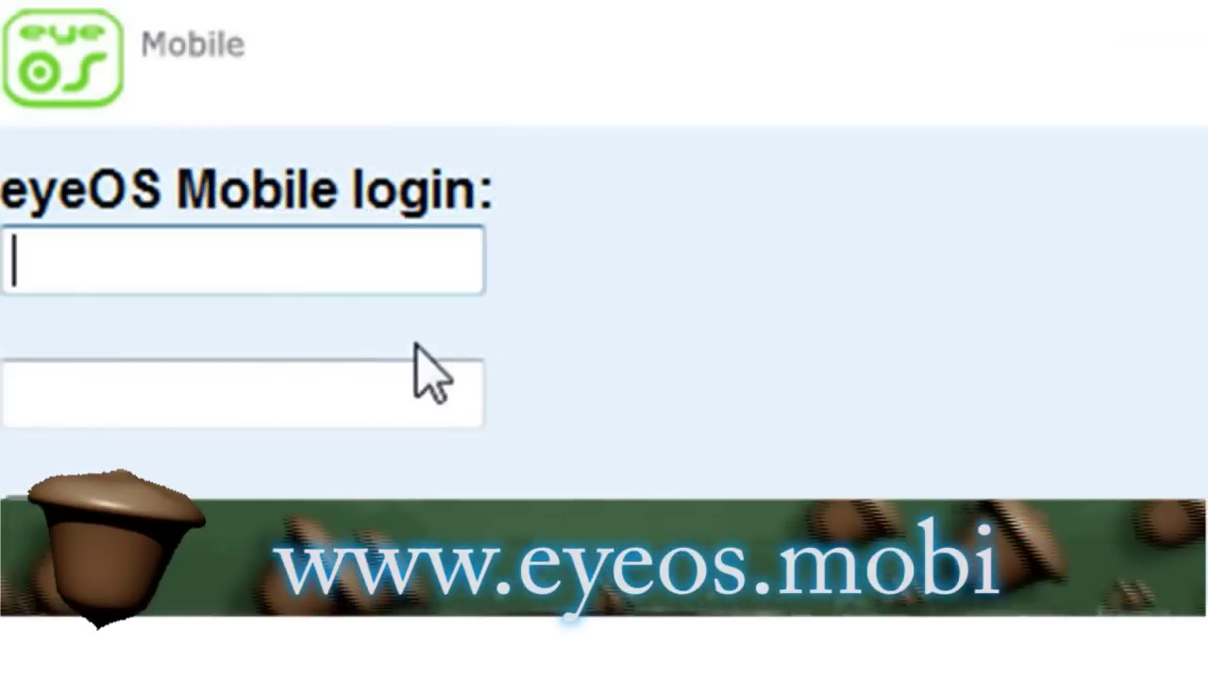
{"action": "type", "text": "tinkernut"}
{"action": "key", "text": "Tab"}
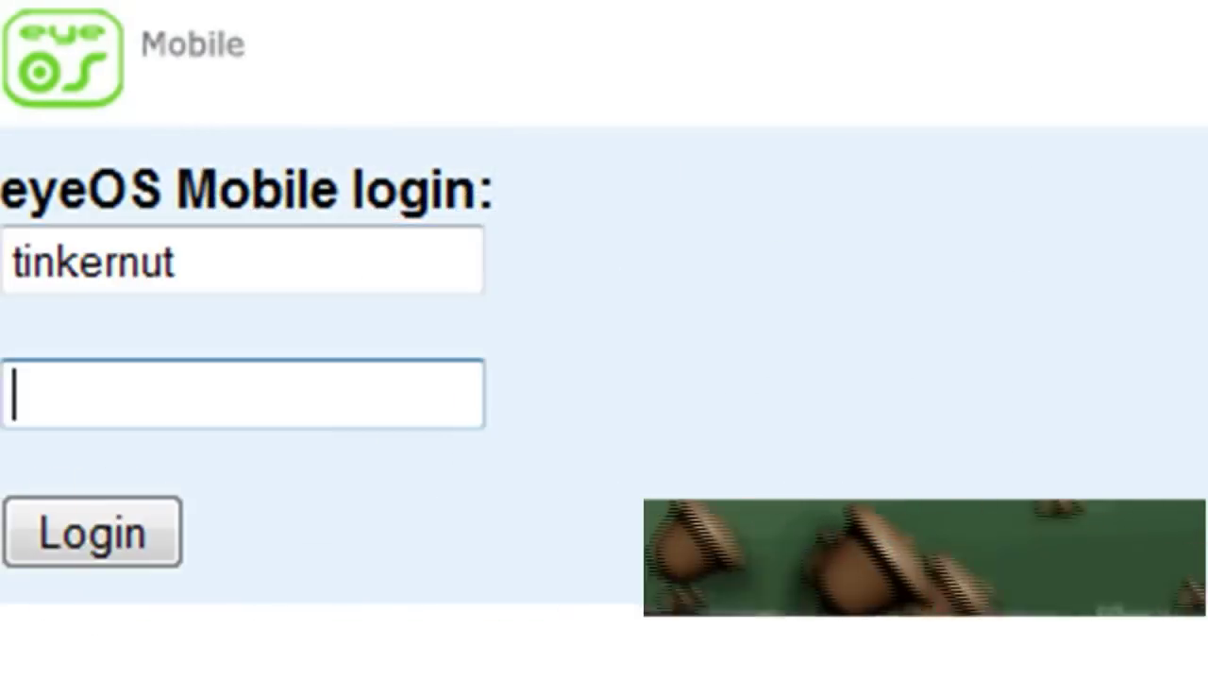
{"action": "type", "text": "*******"}
{"action": "key", "text": "Return"}
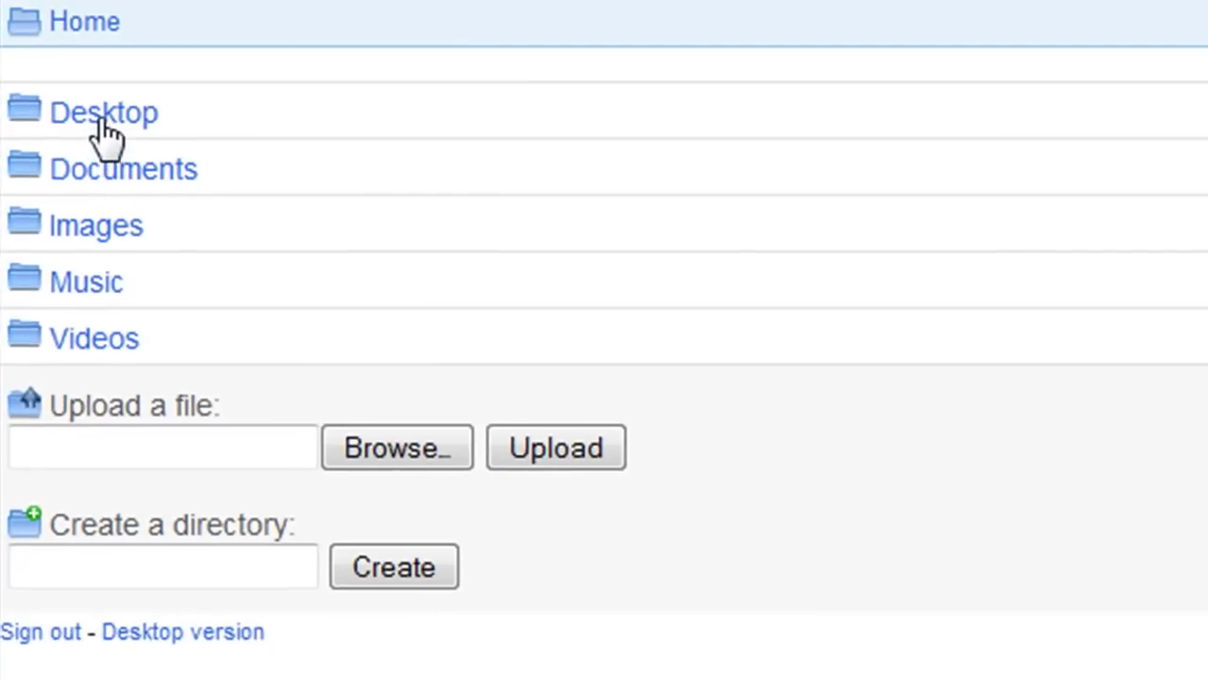
- View the Desktop folder in eyeOS Mobile, return to Home and open the Images folder
{"action": "left_click", "coordinate": [103, 118]}
{"action": "left_click", "coordinate": [85, 24]}
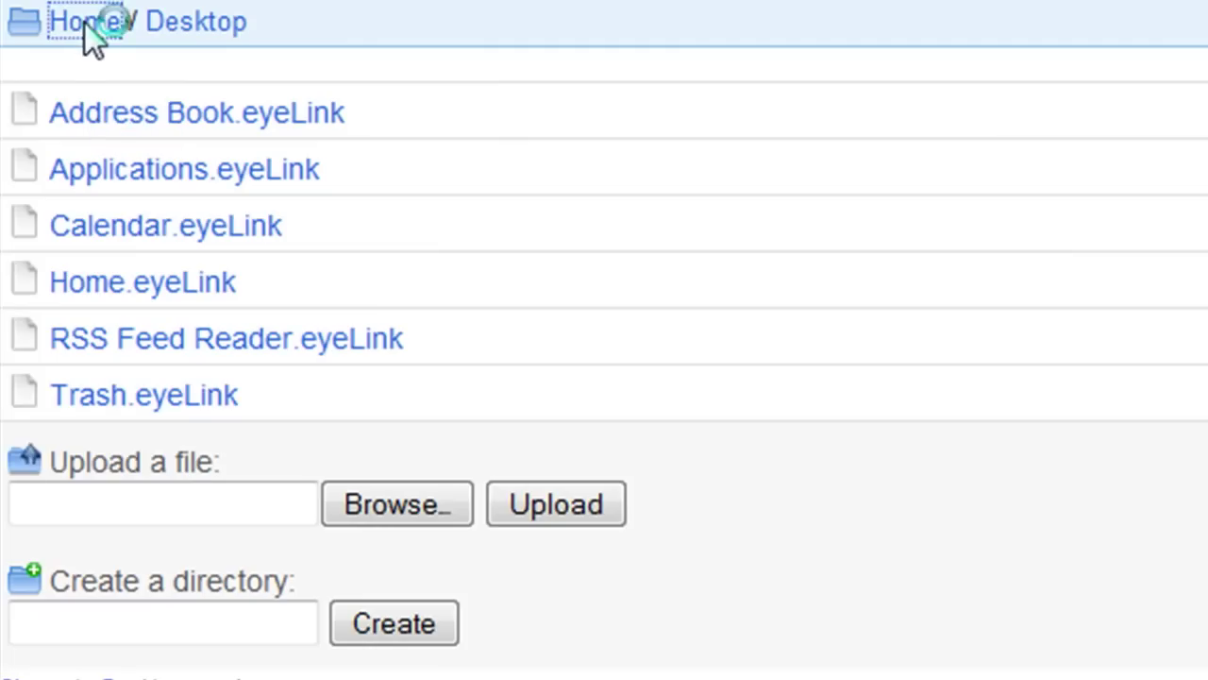
{"action": "left_click", "coordinate": [112, 234]}
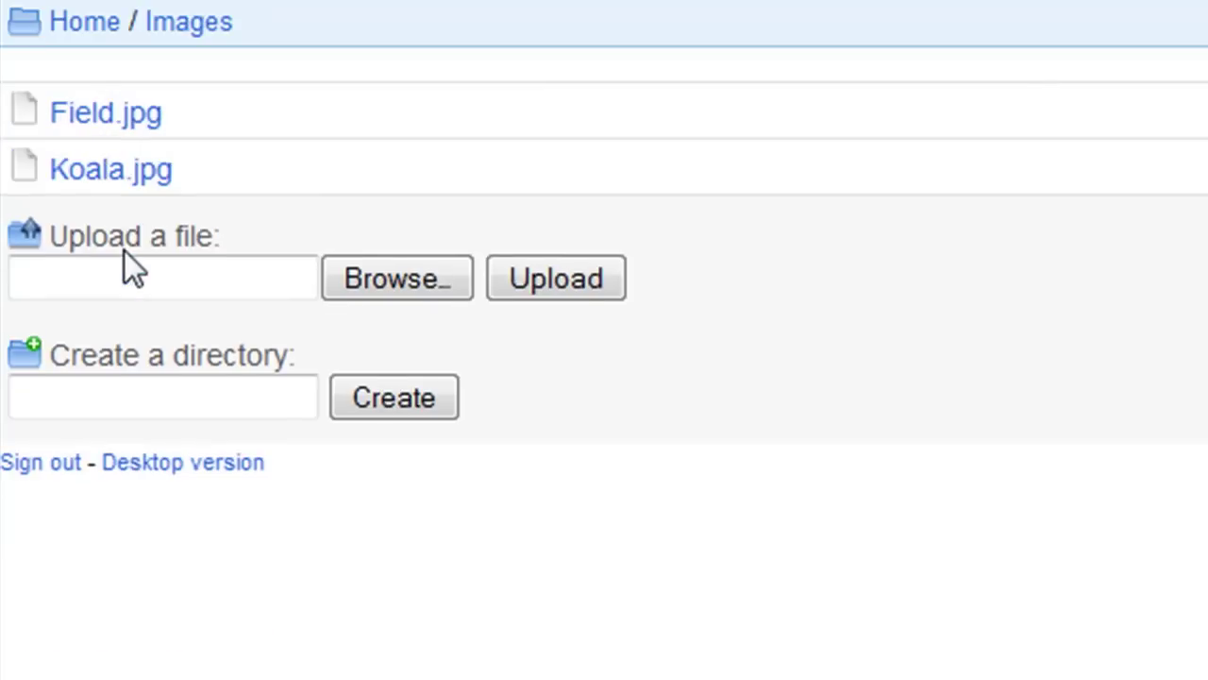